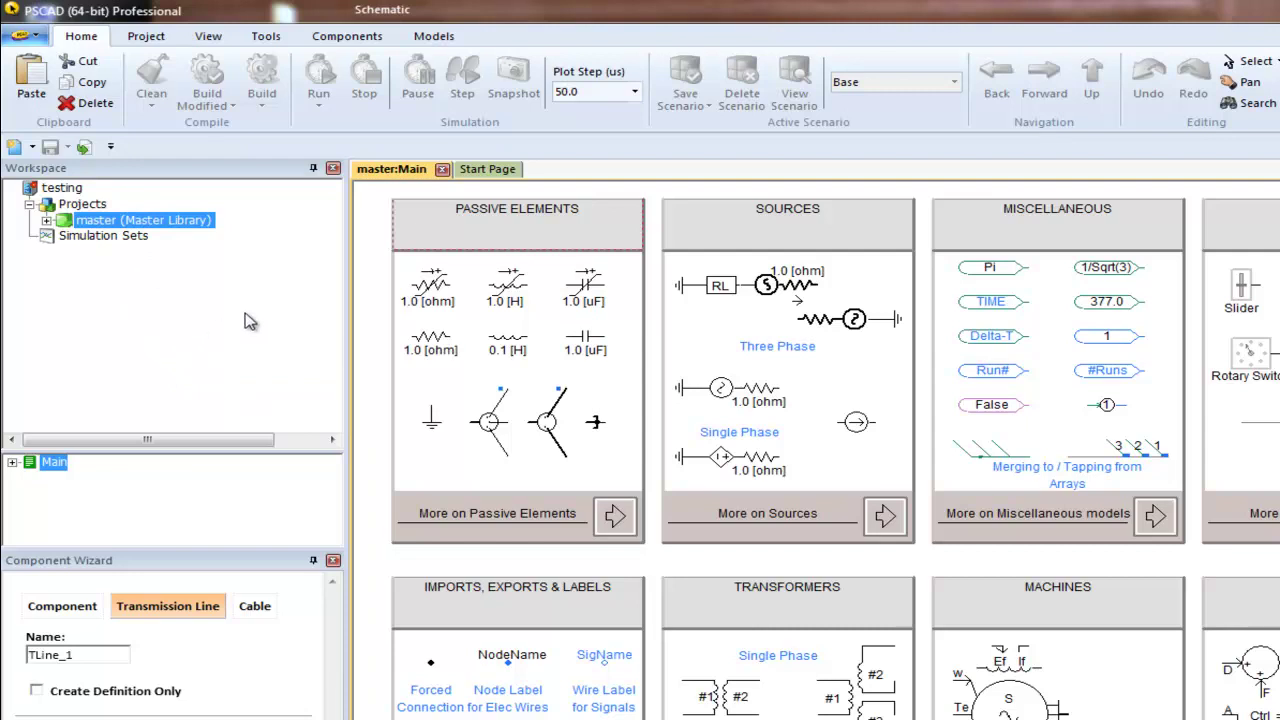
Step: Select the master library and shift the ground symbol on master:Main slightly upward
click(105, 227)
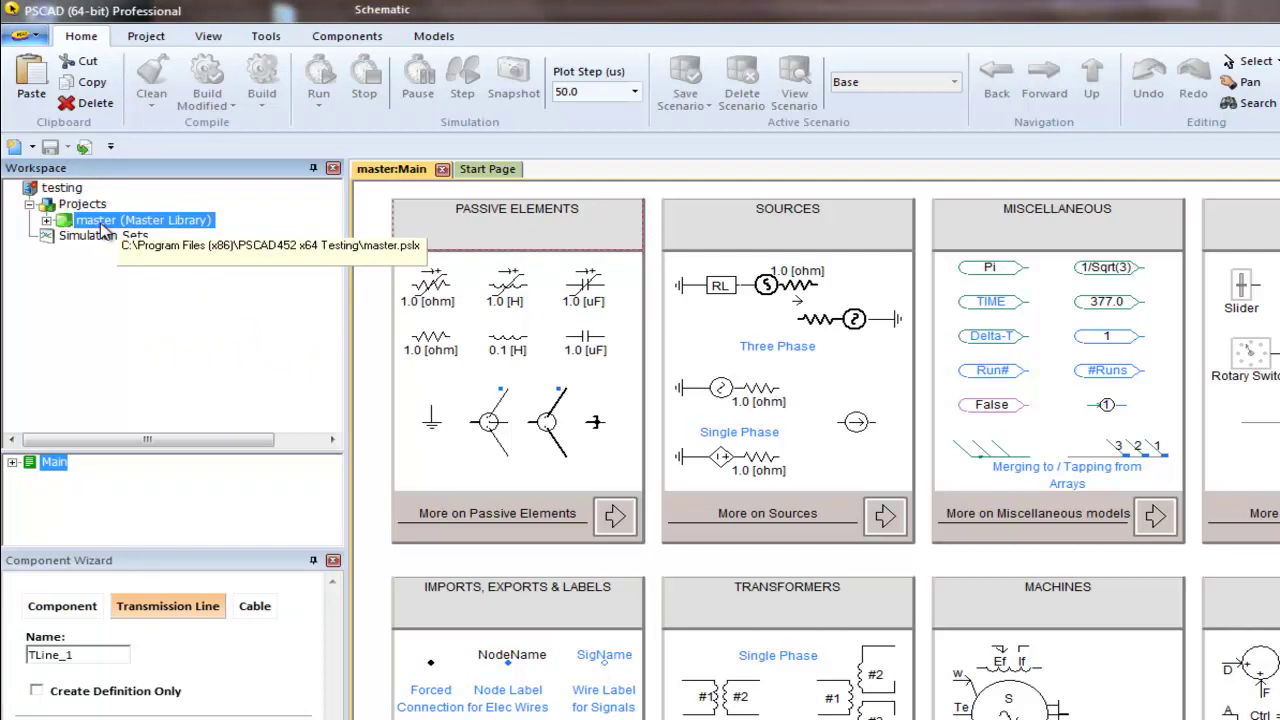
click(433, 425)
drag(433, 425, 433, 408)
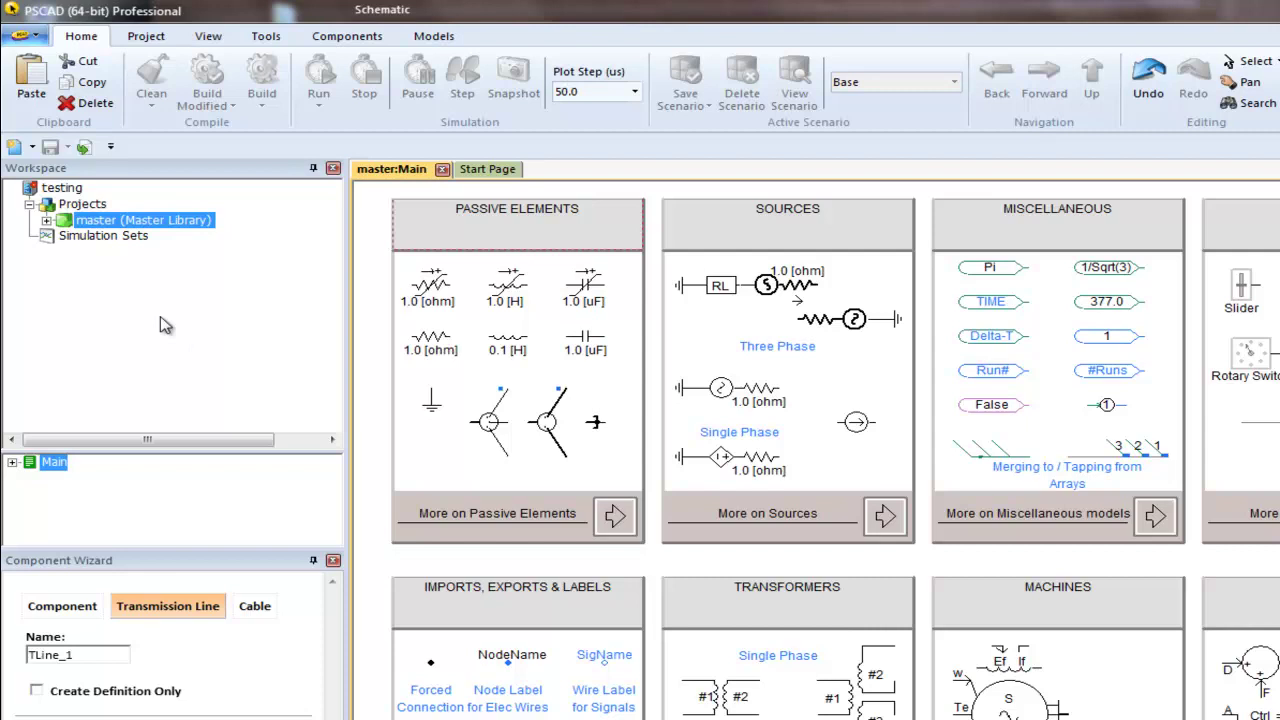
Step: Create a new case 'a' and place a TLine_1 transmission line on a:Main
click(28, 36)
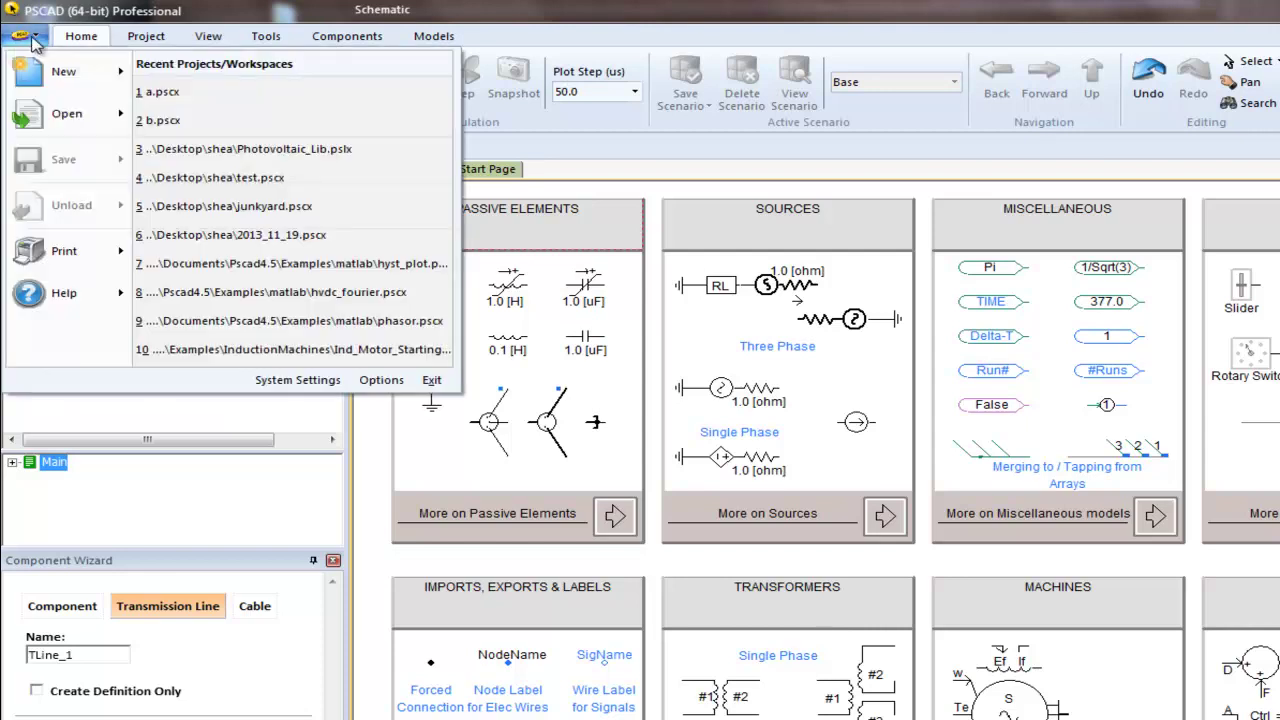
mouse_move(62, 80)
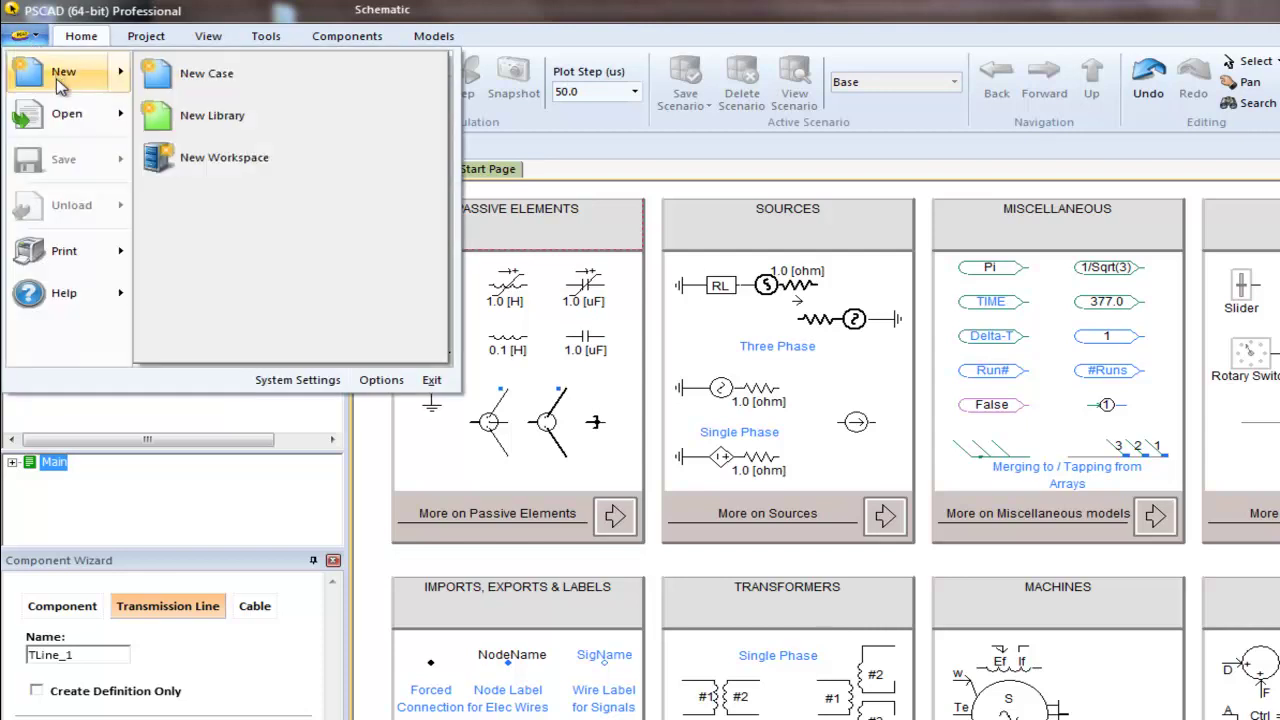
click(206, 76)
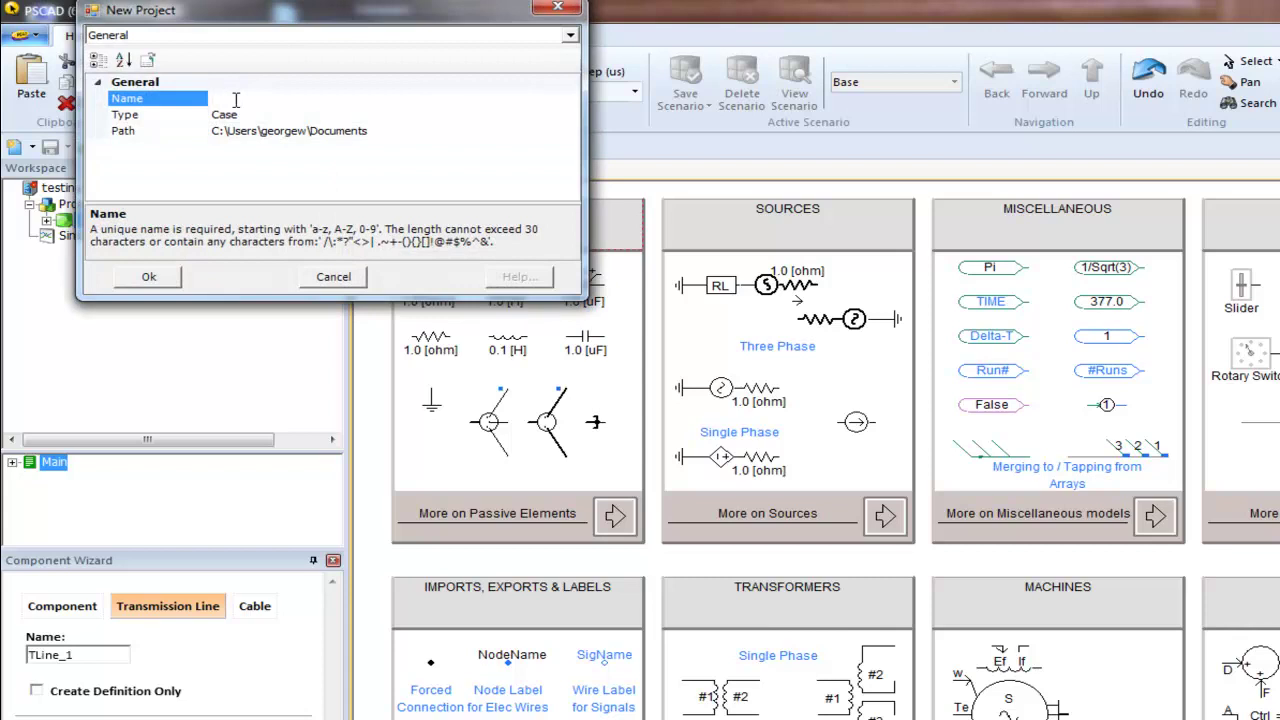
click(149, 276)
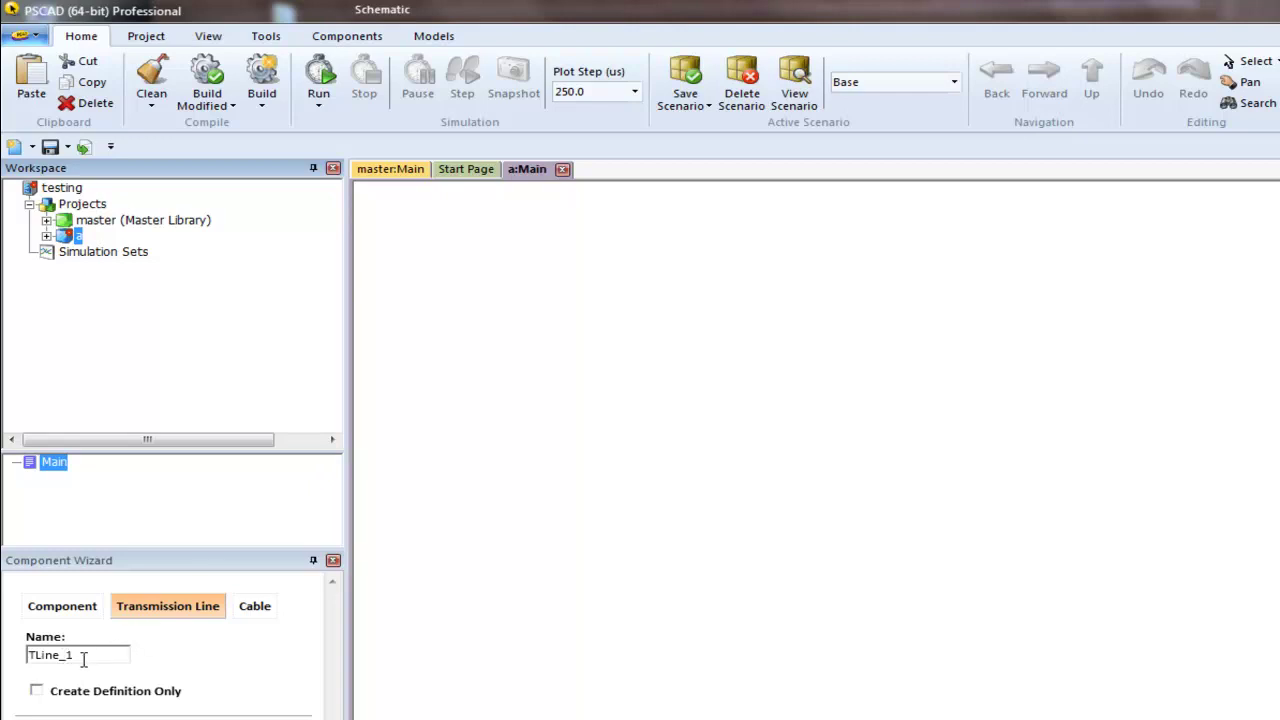
click(160, 715)
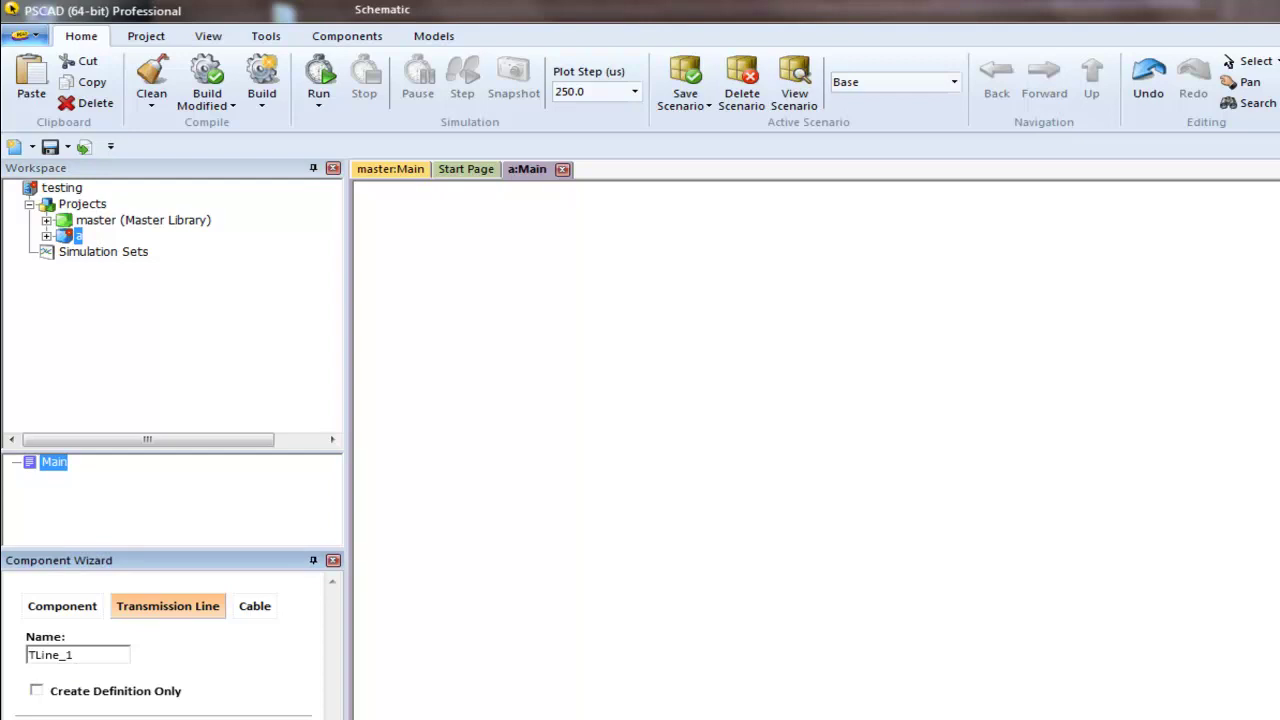
click(452, 376)
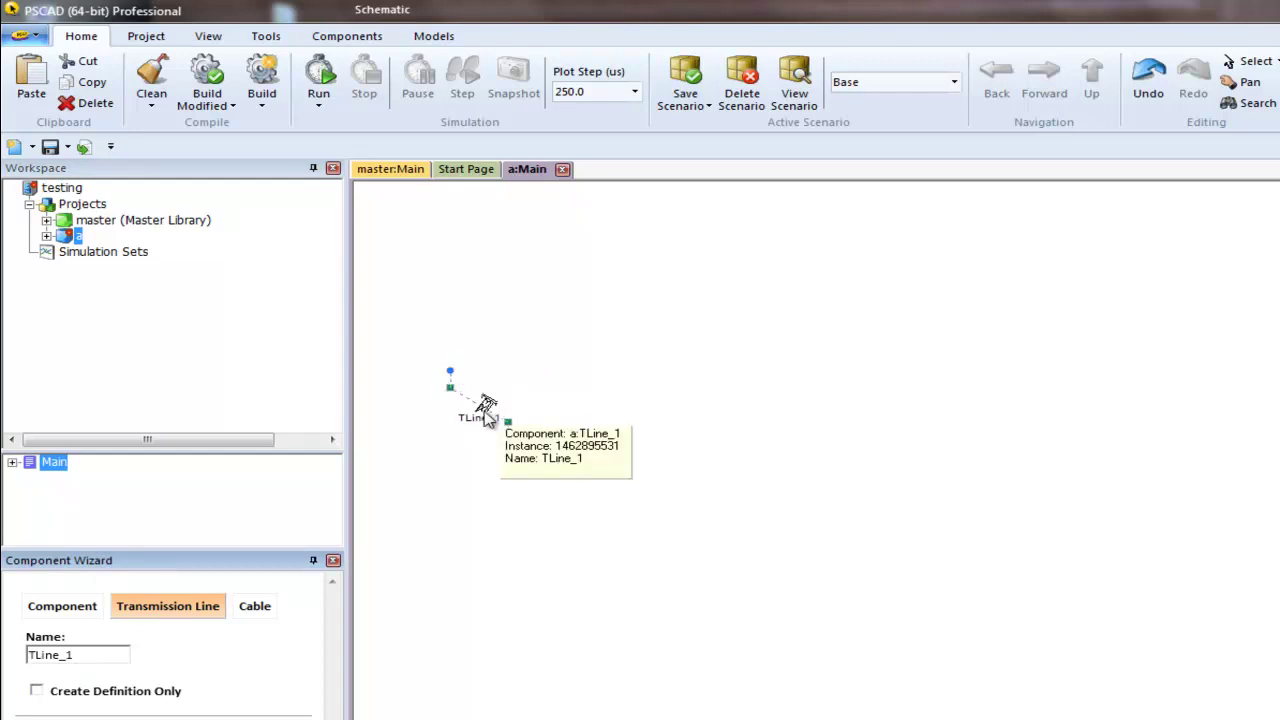
Step: Open the TLine_1 definition and set its transmission model to Bergeron
double_click(487, 410)
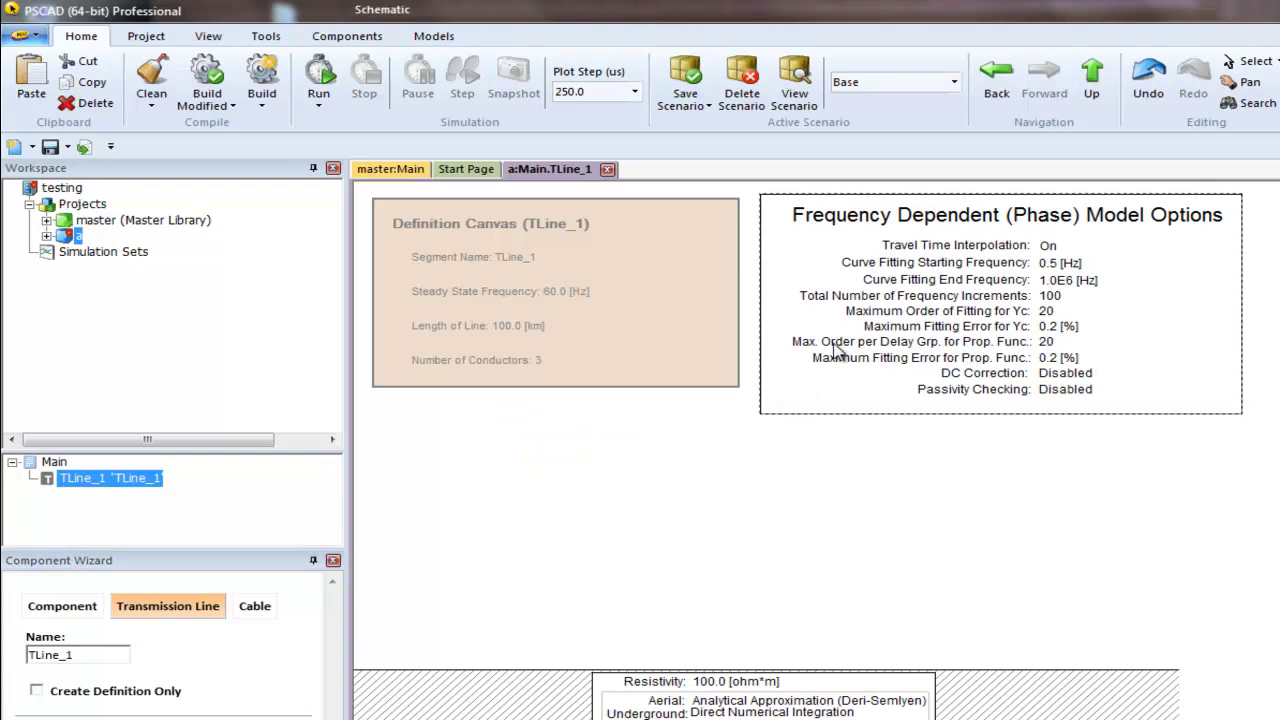
right_click(843, 283)
mouse_move(938, 322)
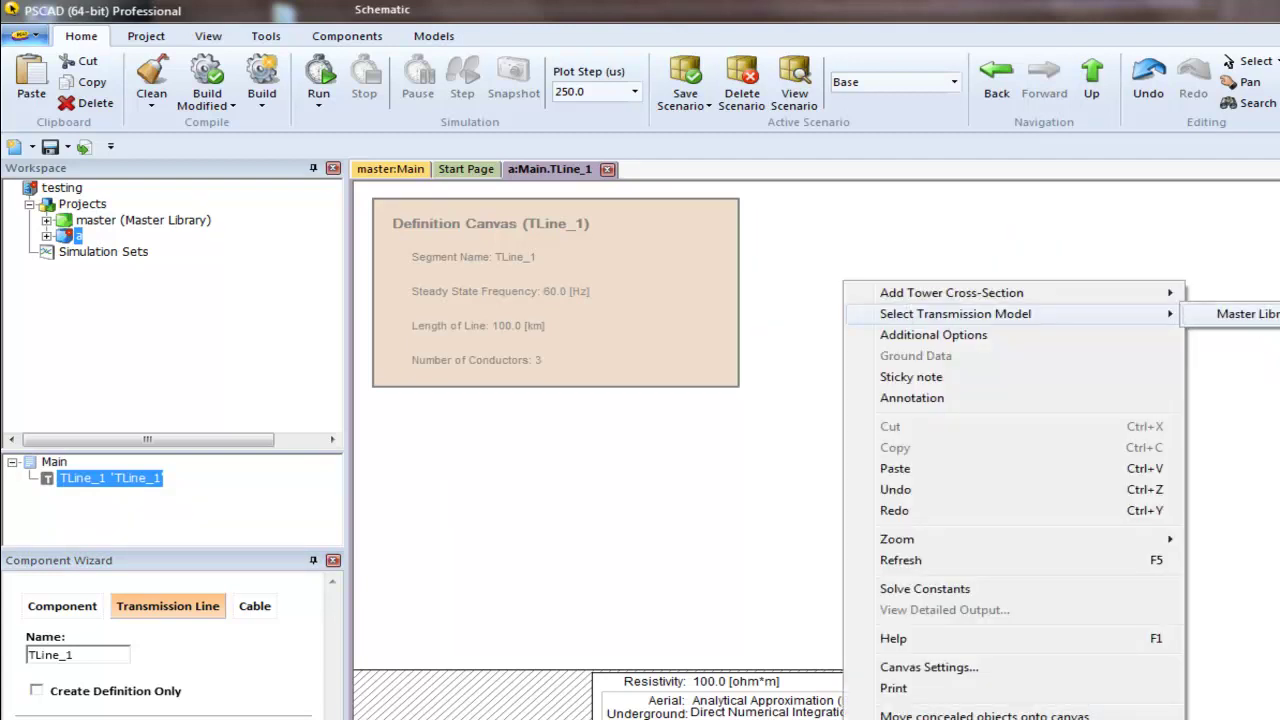
click(1250, 313)
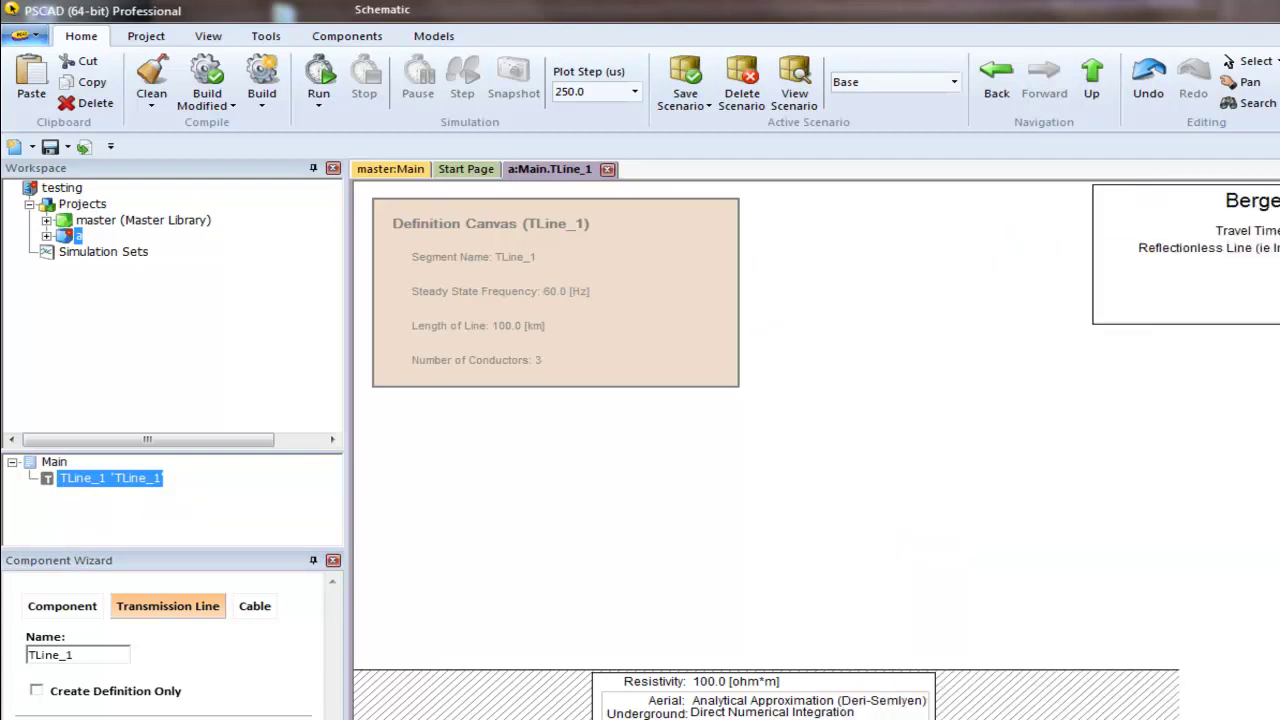
Step: Add a 3L1 tower cross-section to the definition and return to a:Main
right_click(882, 478)
mouse_move(957, 489)
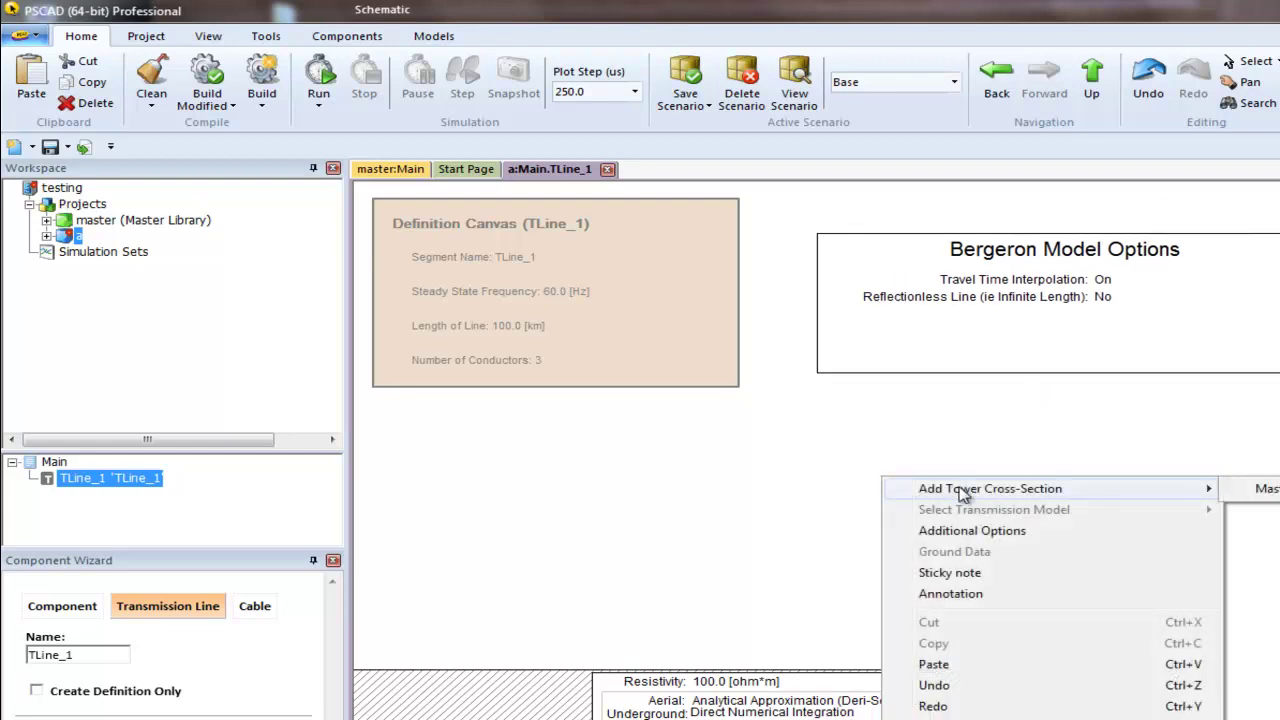
click(1265, 488)
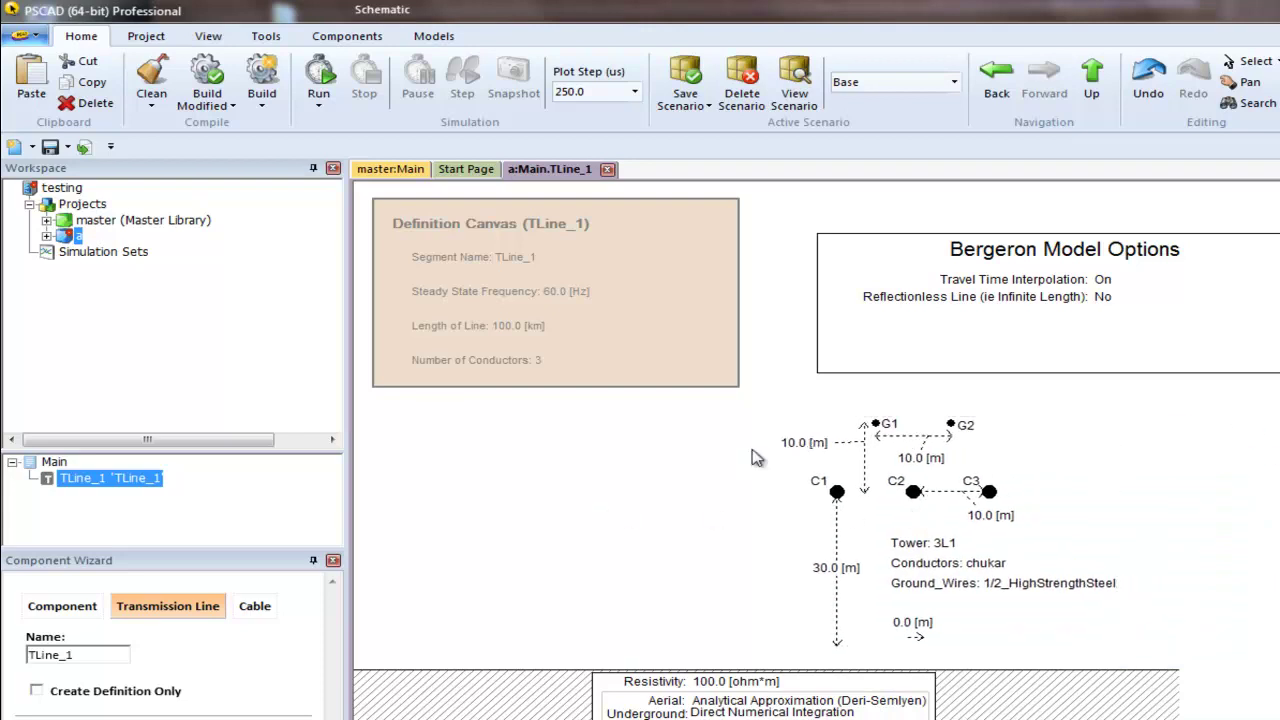
click(1092, 88)
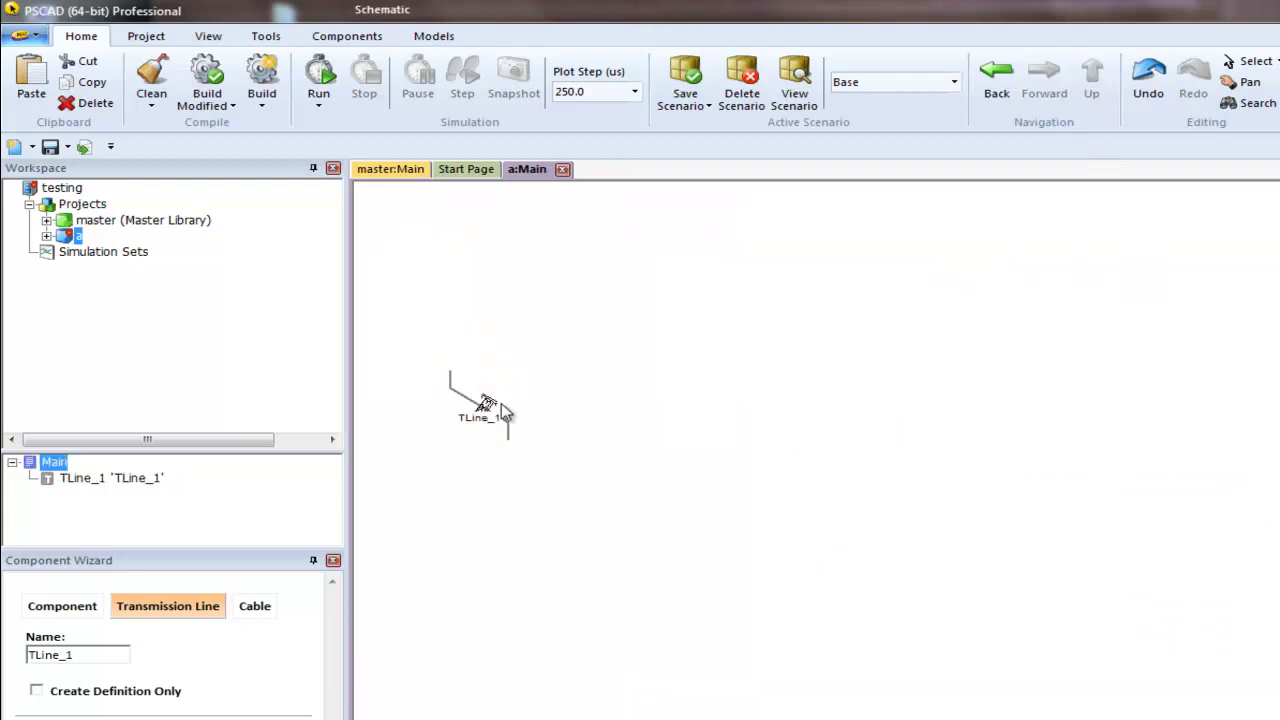
Step: Move TLine_1 toward the canvas centre, create case 'b', then return to a:Main
drag(487, 403, 680, 323)
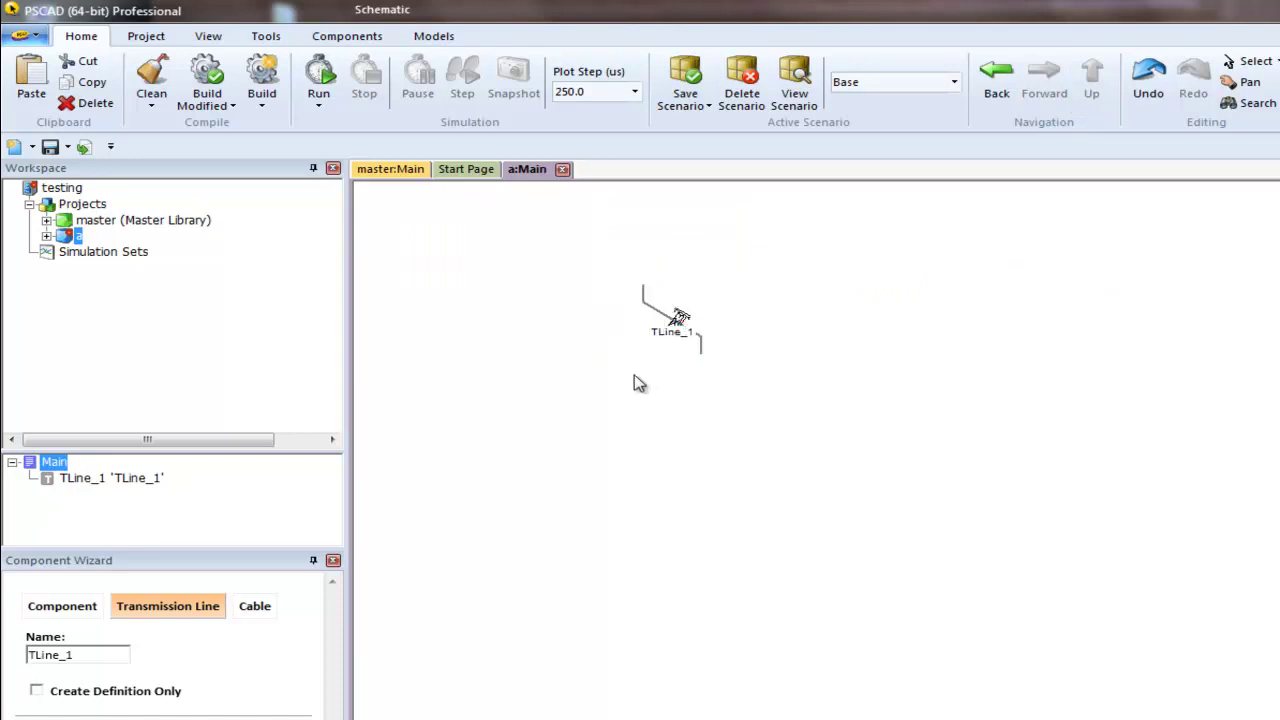
click(28, 35)
mouse_move(62, 76)
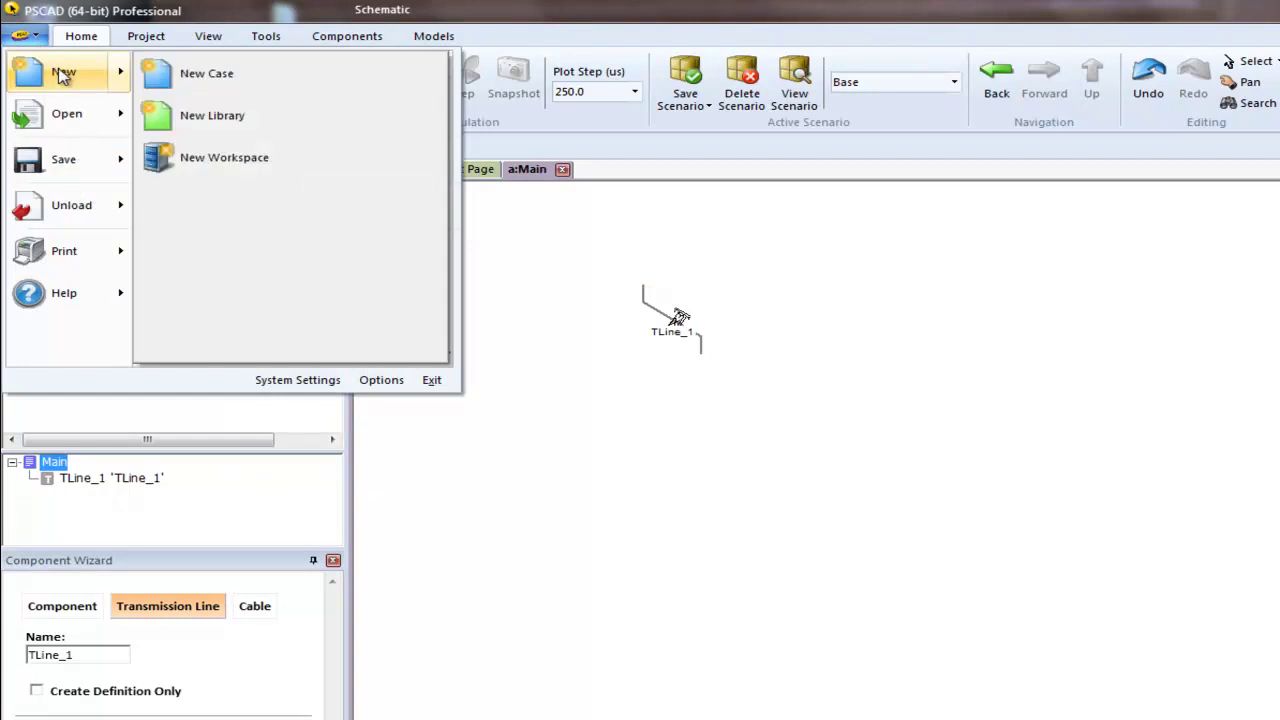
click(197, 75)
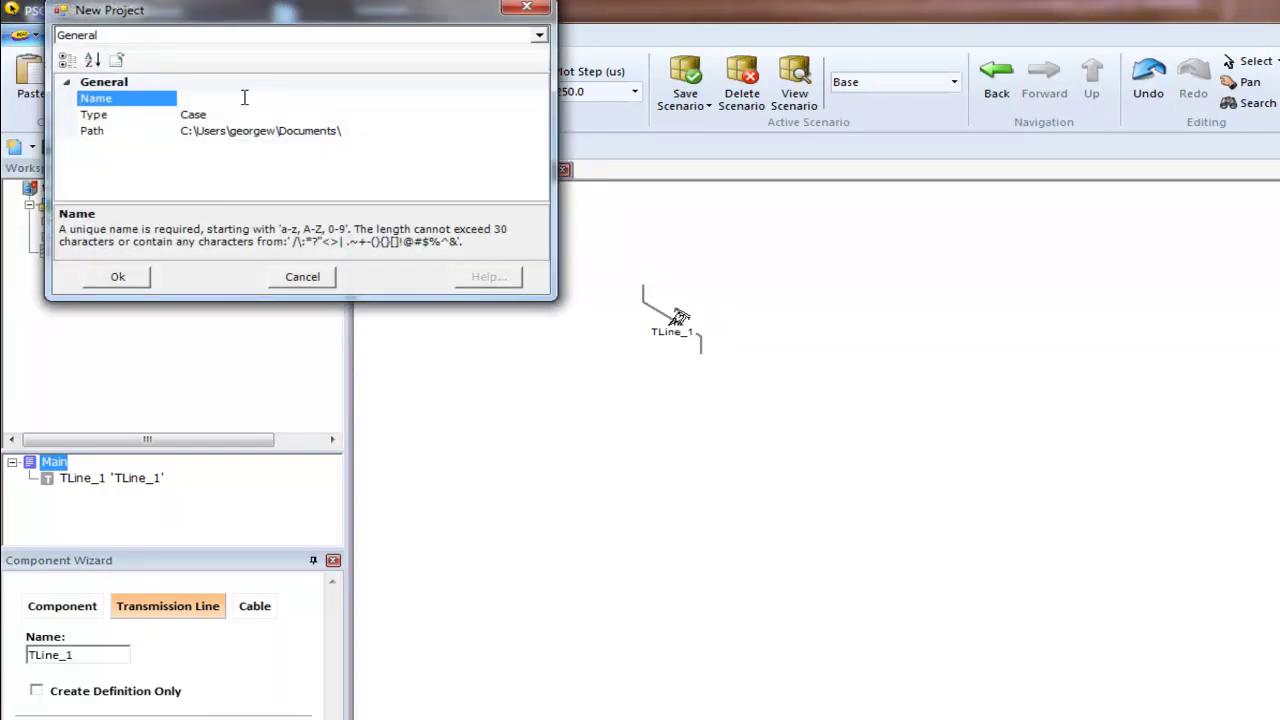
click(134, 284)
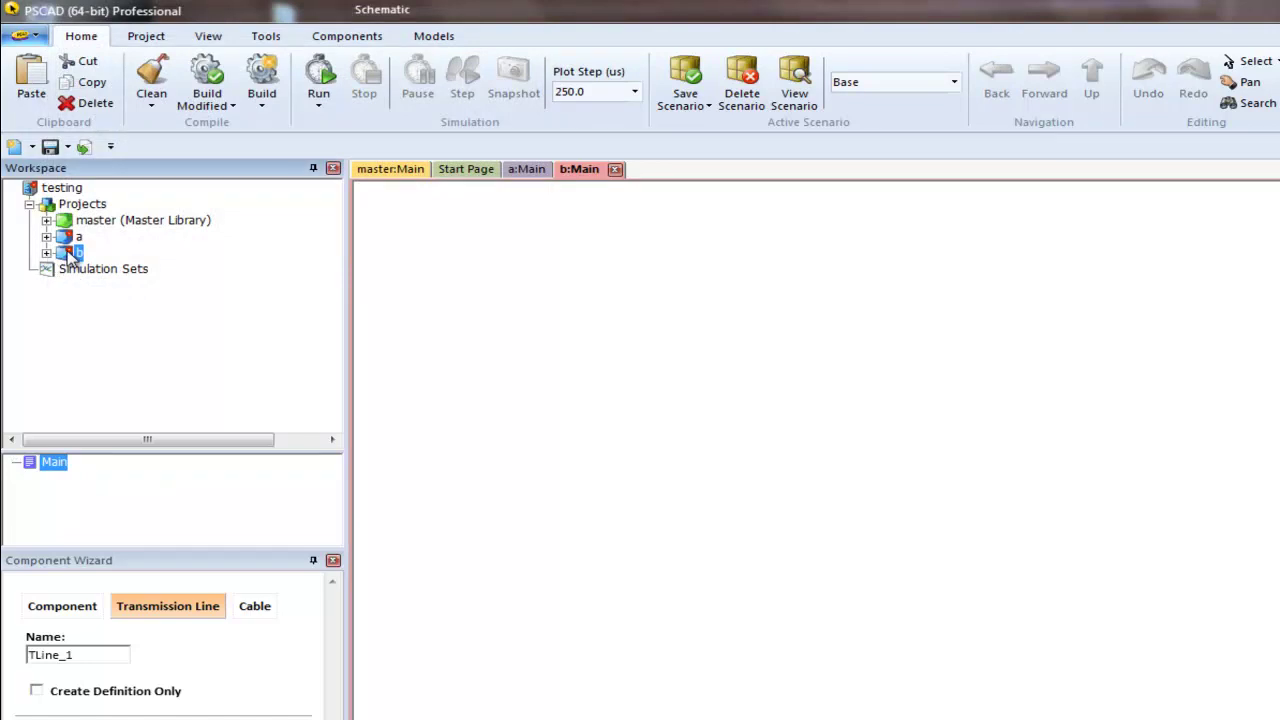
click(63, 250)
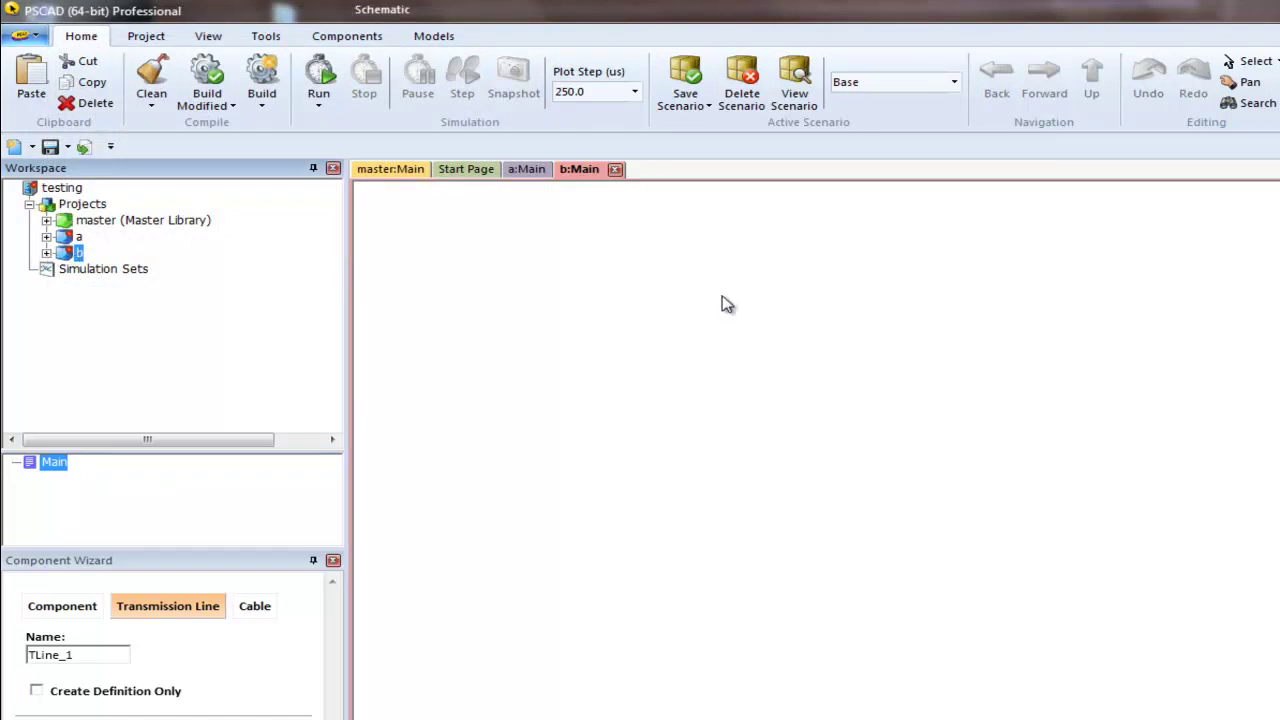
click(74, 239)
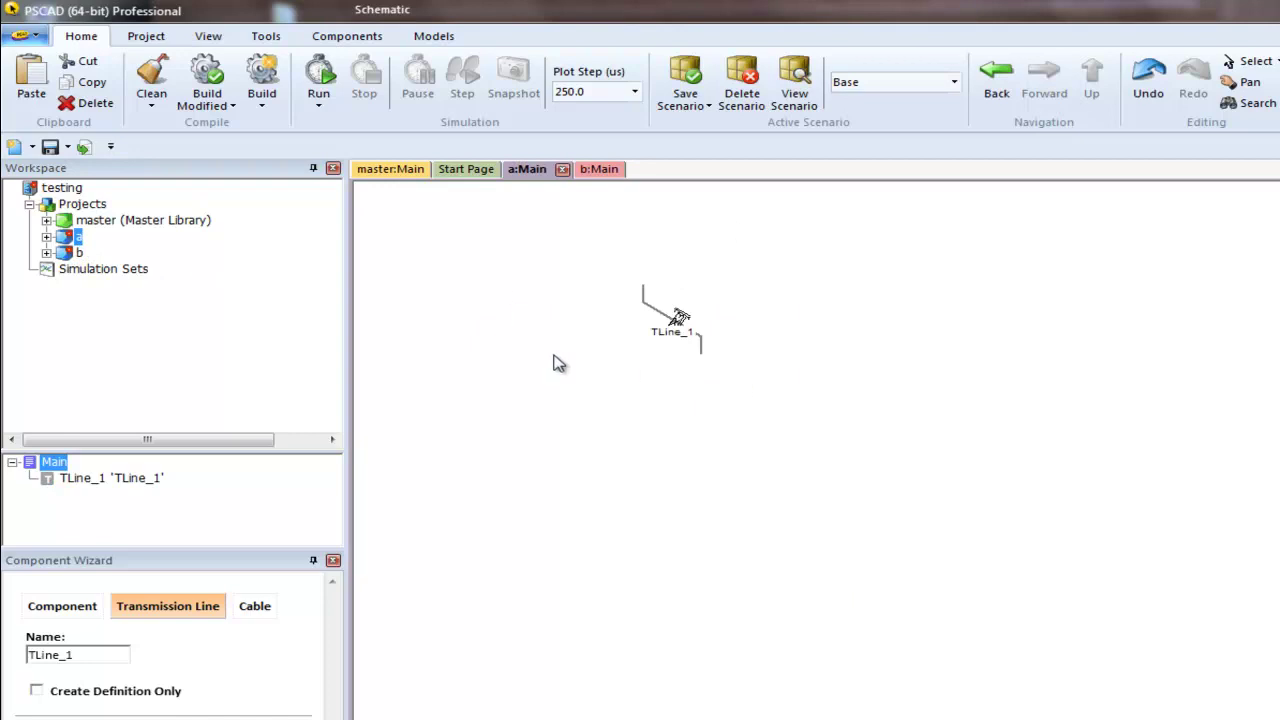
Step: Copy the TLine_1 component from case a's schematic
click(672, 318)
right_click(680, 318)
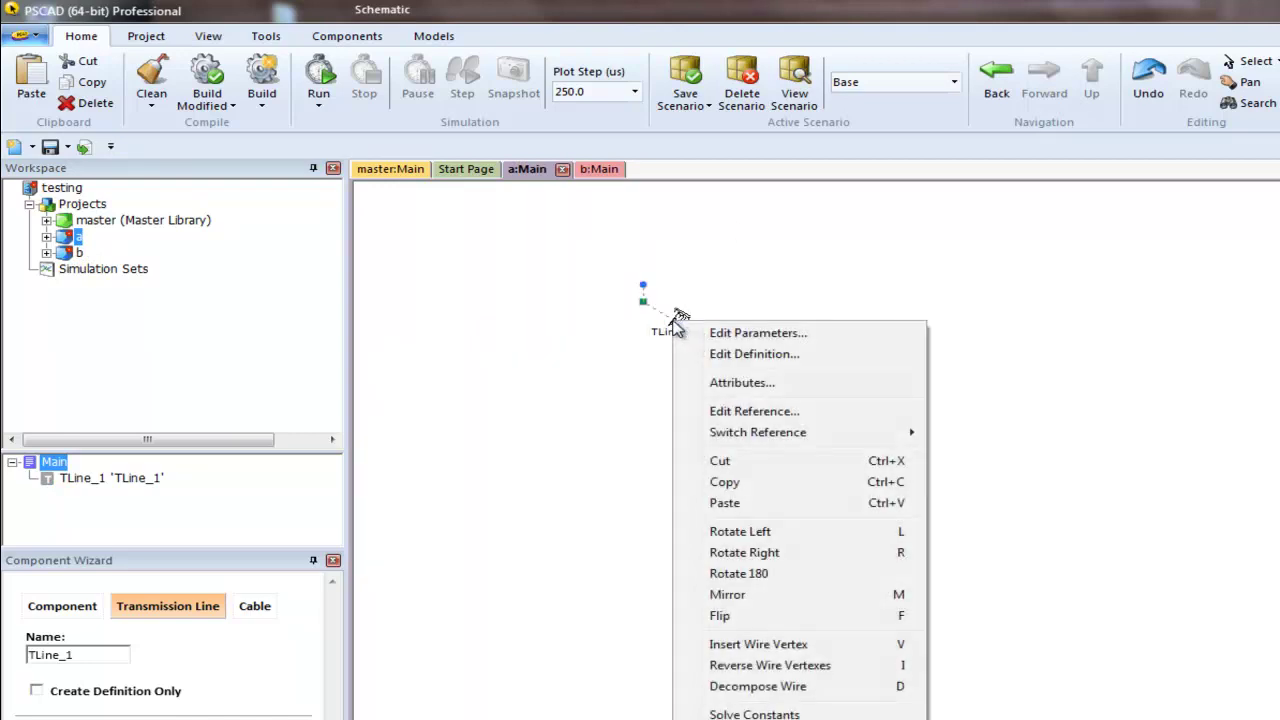
click(728, 483)
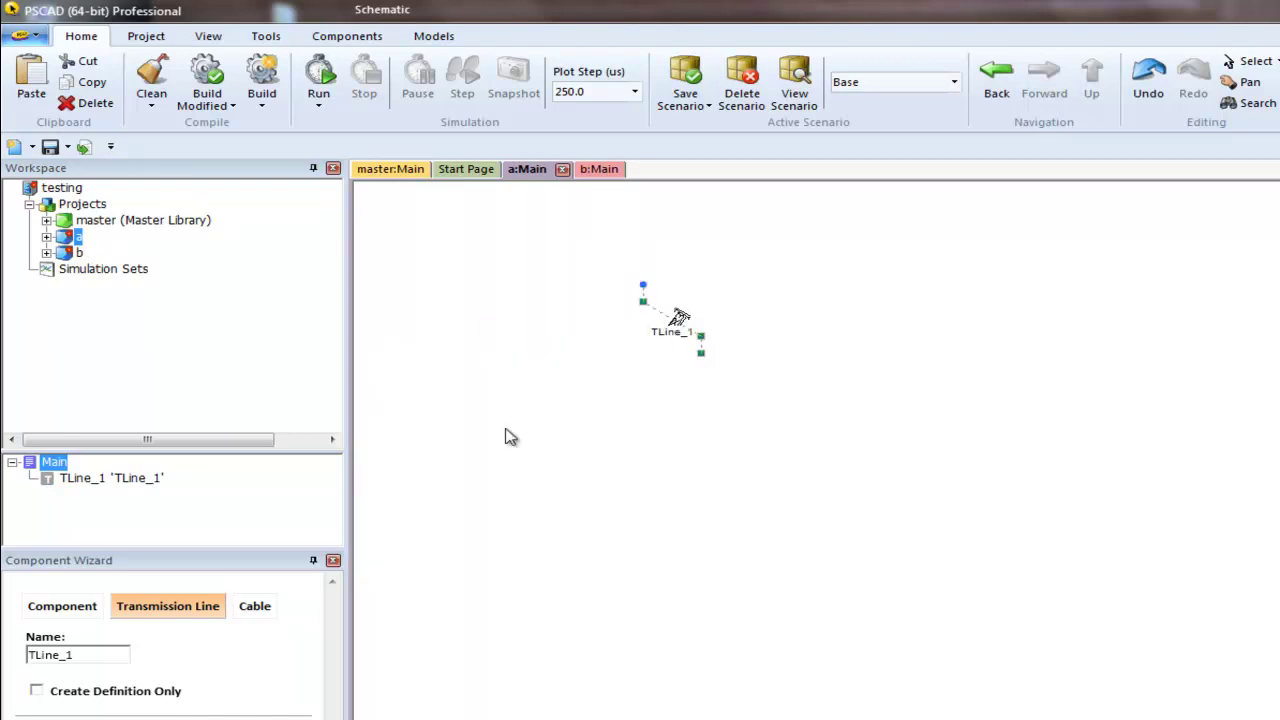
Step: Open b:Main, attempt to paste TLine_1, and dismiss the cannot-instantiate error
double_click(80, 253)
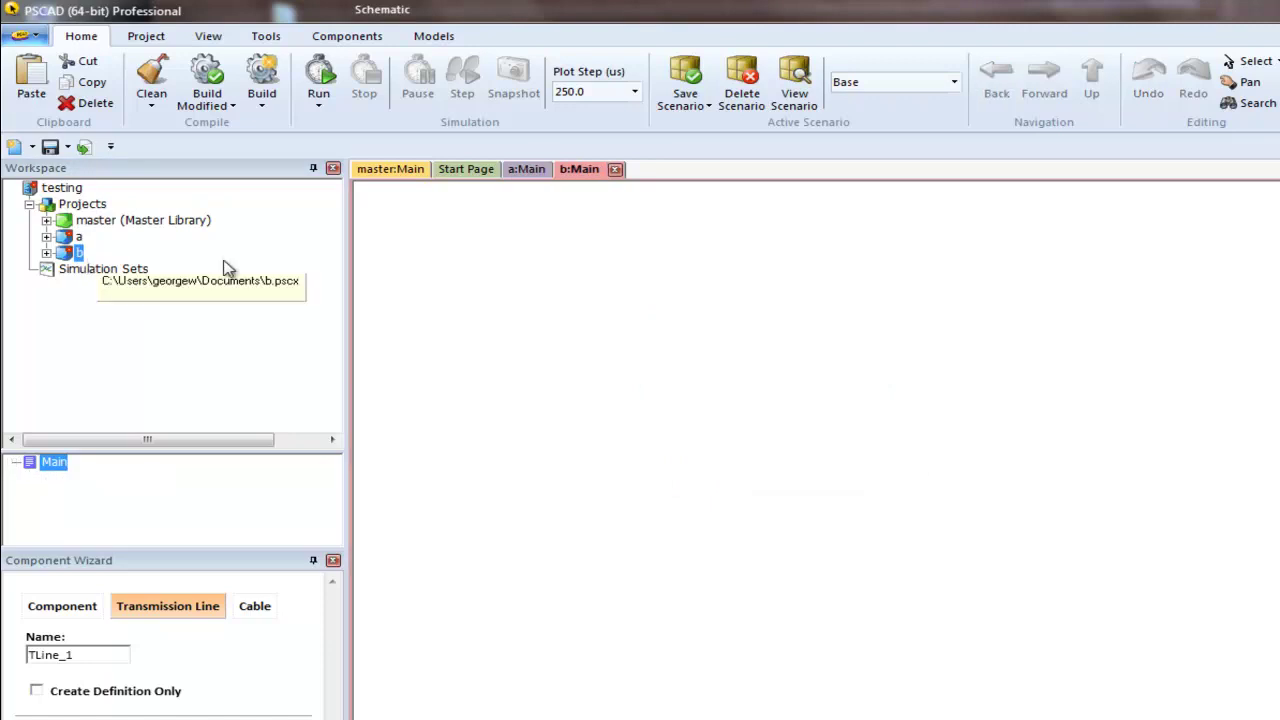
right_click(438, 270)
click(519, 404)
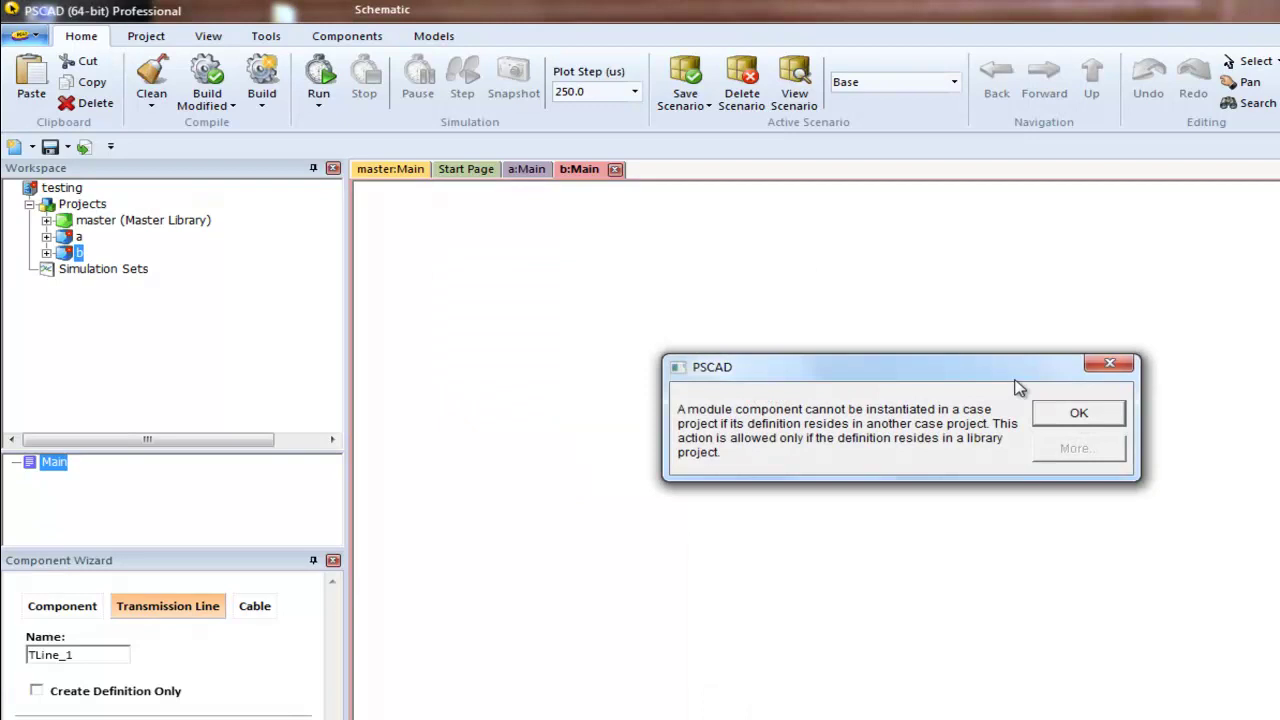
drag(1019, 376, 835, 316)
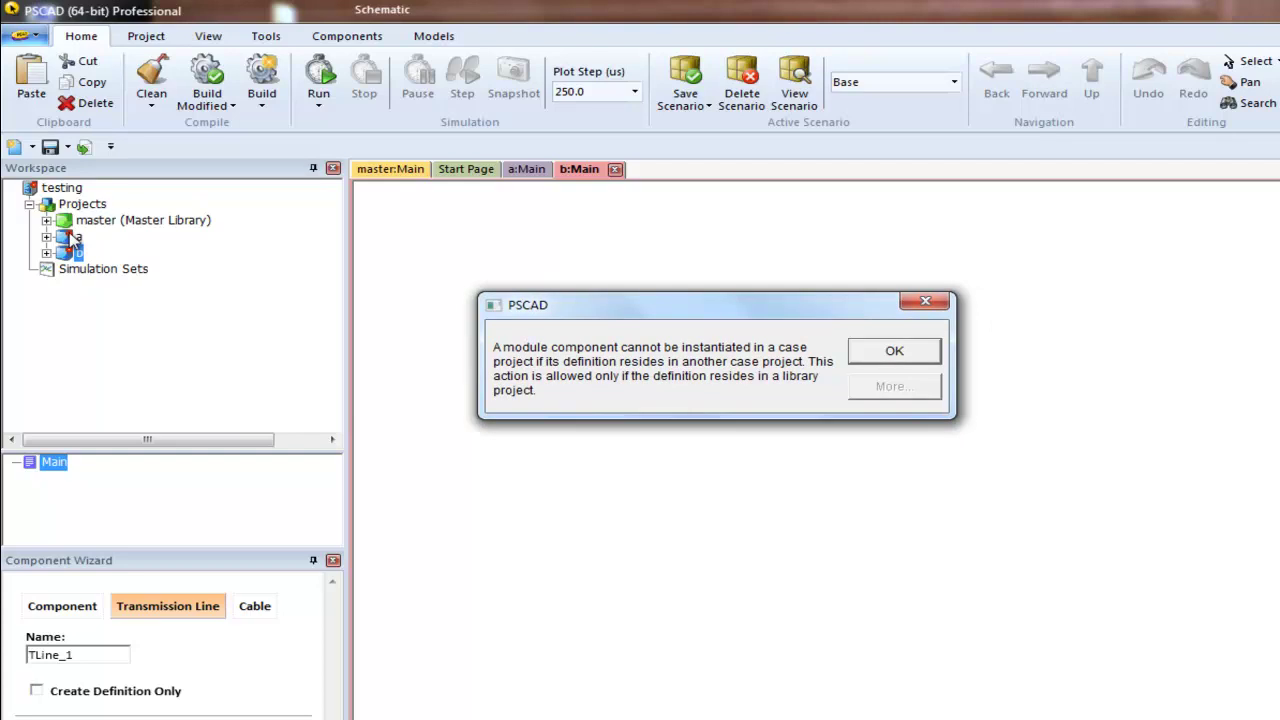
click(896, 353)
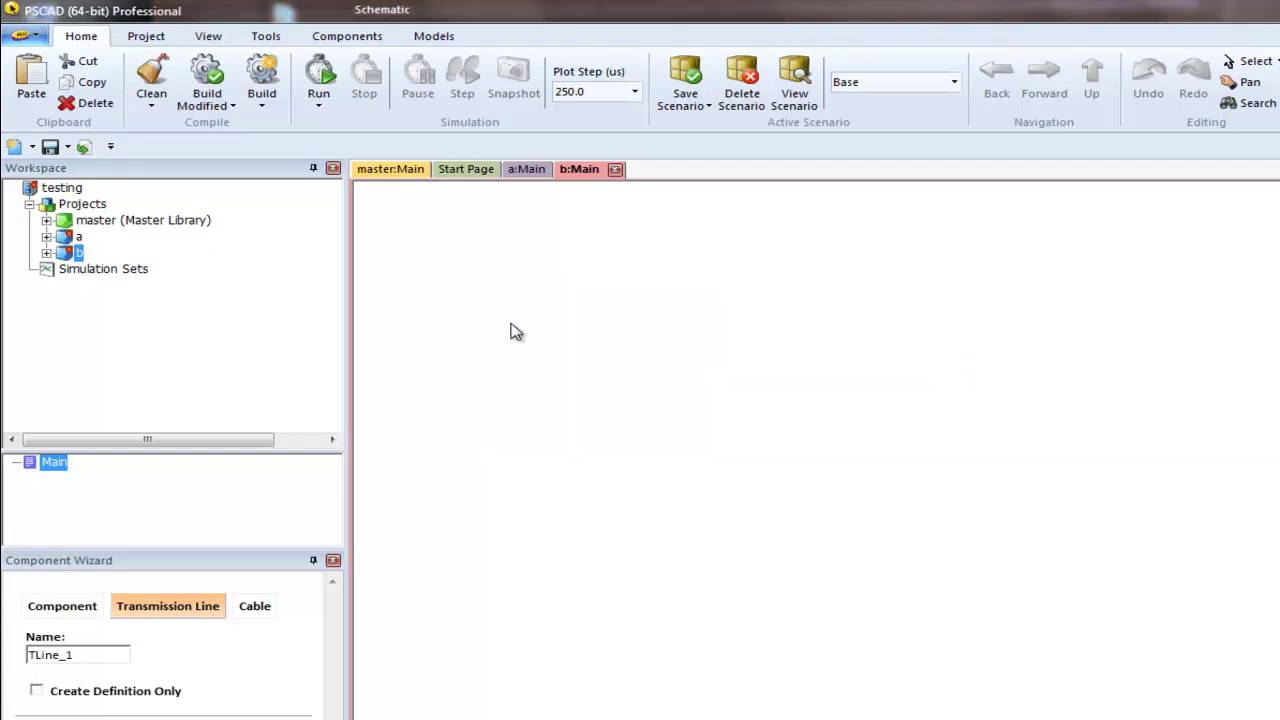
Step: Expand case a's Definitions and copy the TLine_1 definition
click(46, 253)
click(46, 237)
click(60, 238)
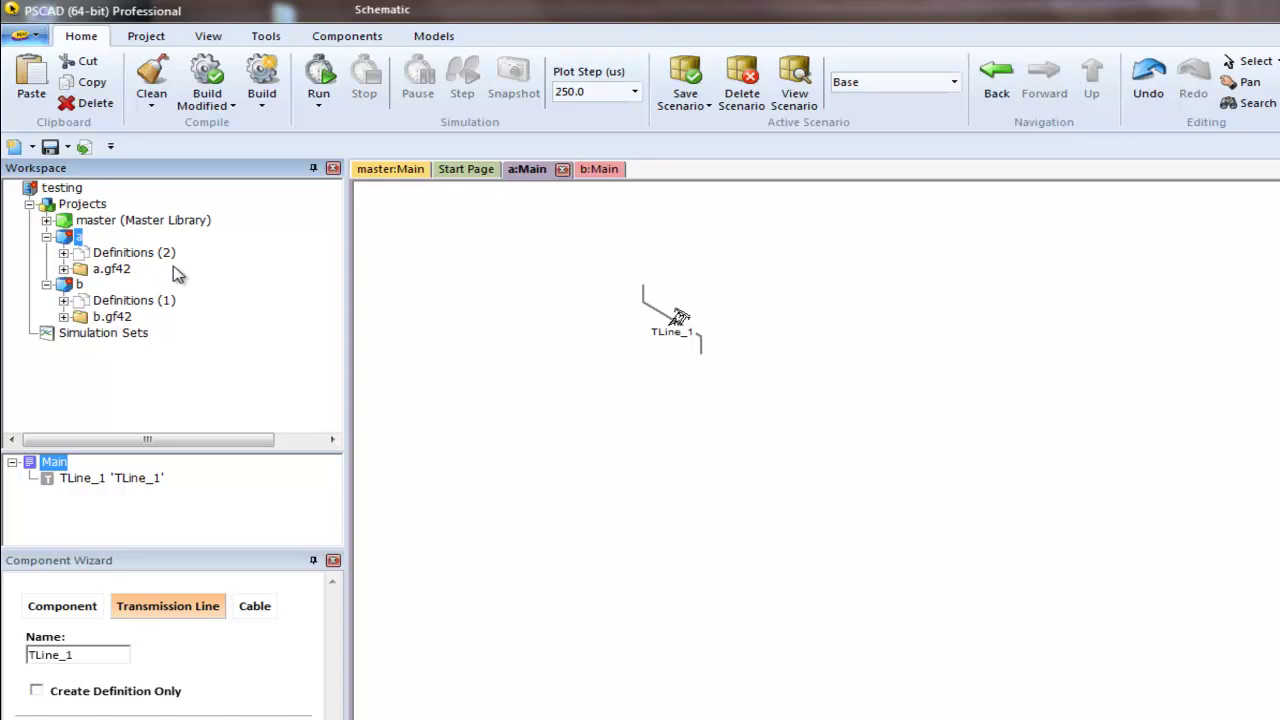
click(63, 253)
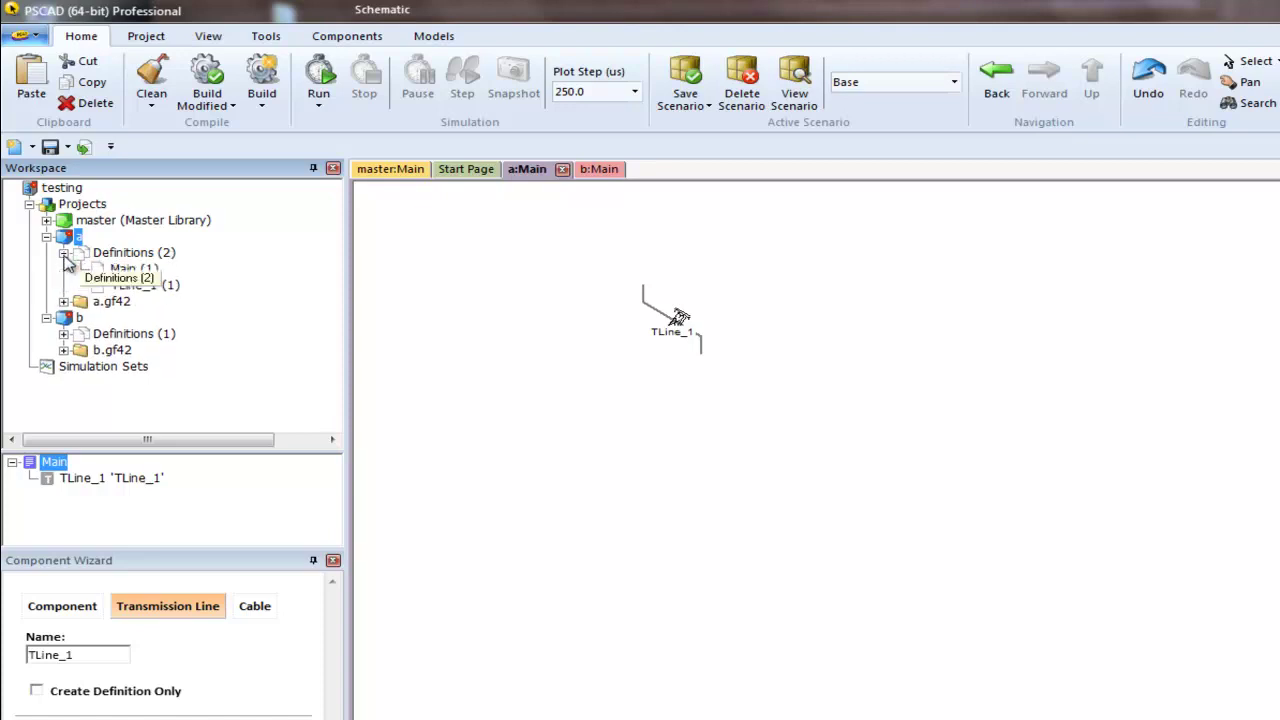
right_click(142, 289)
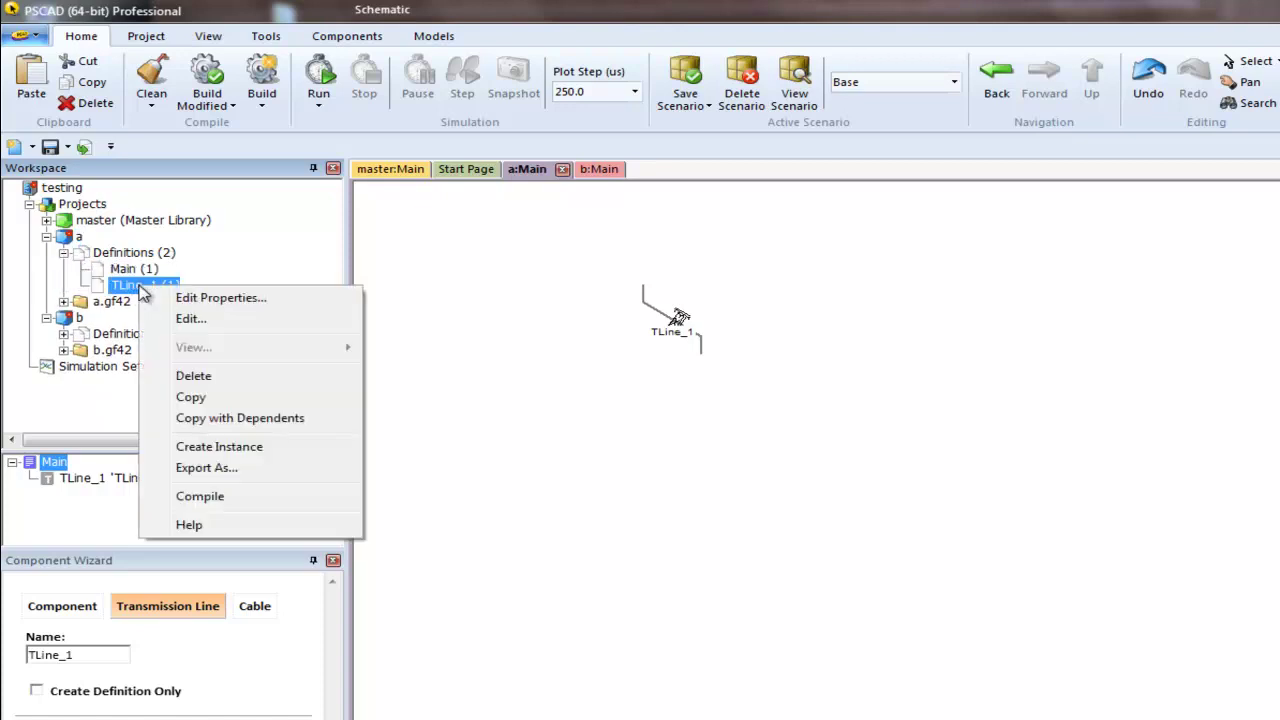
click(205, 398)
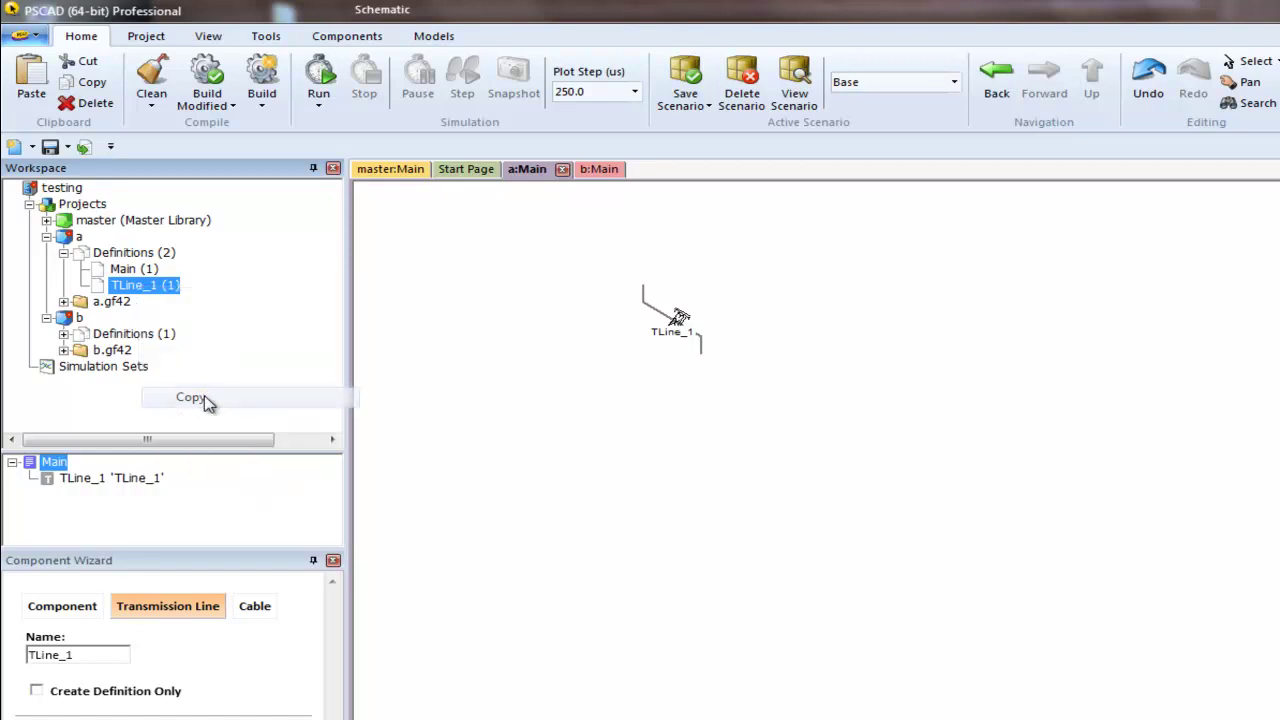
Step: Paste the TLine_1 definition into case b's Definitions and expand them
double_click(75, 320)
click(133, 336)
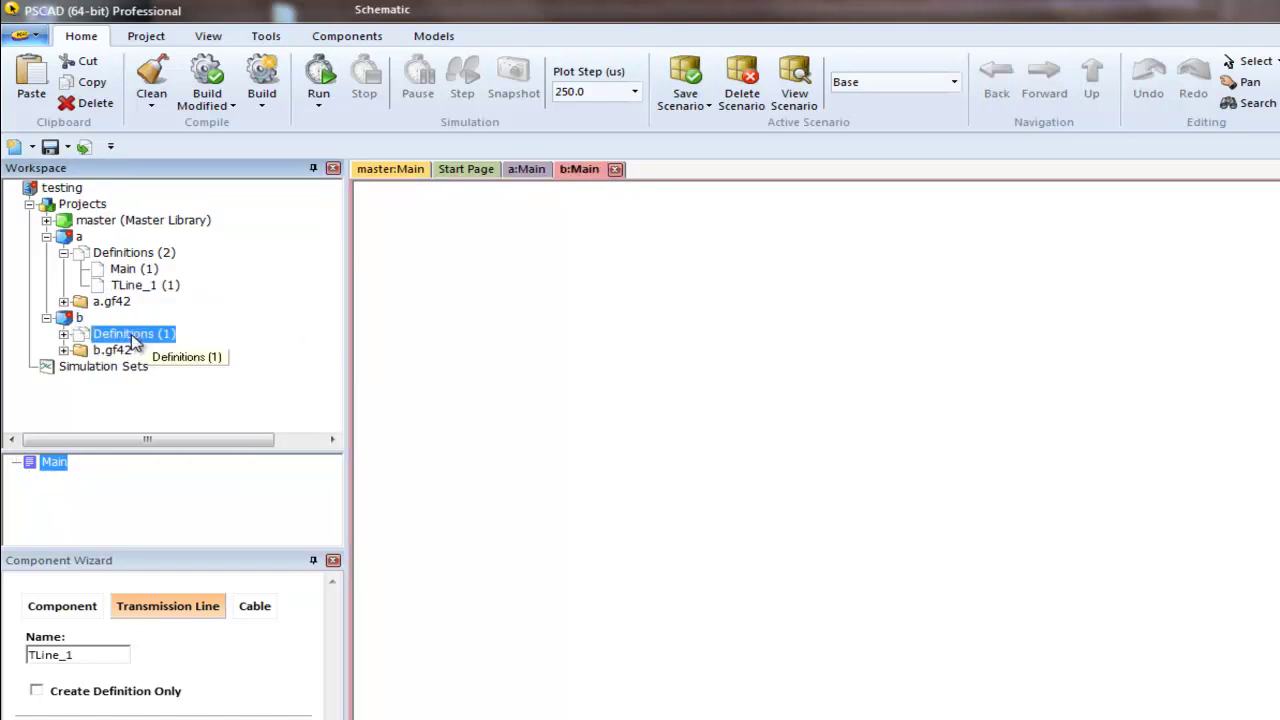
right_click(133, 342)
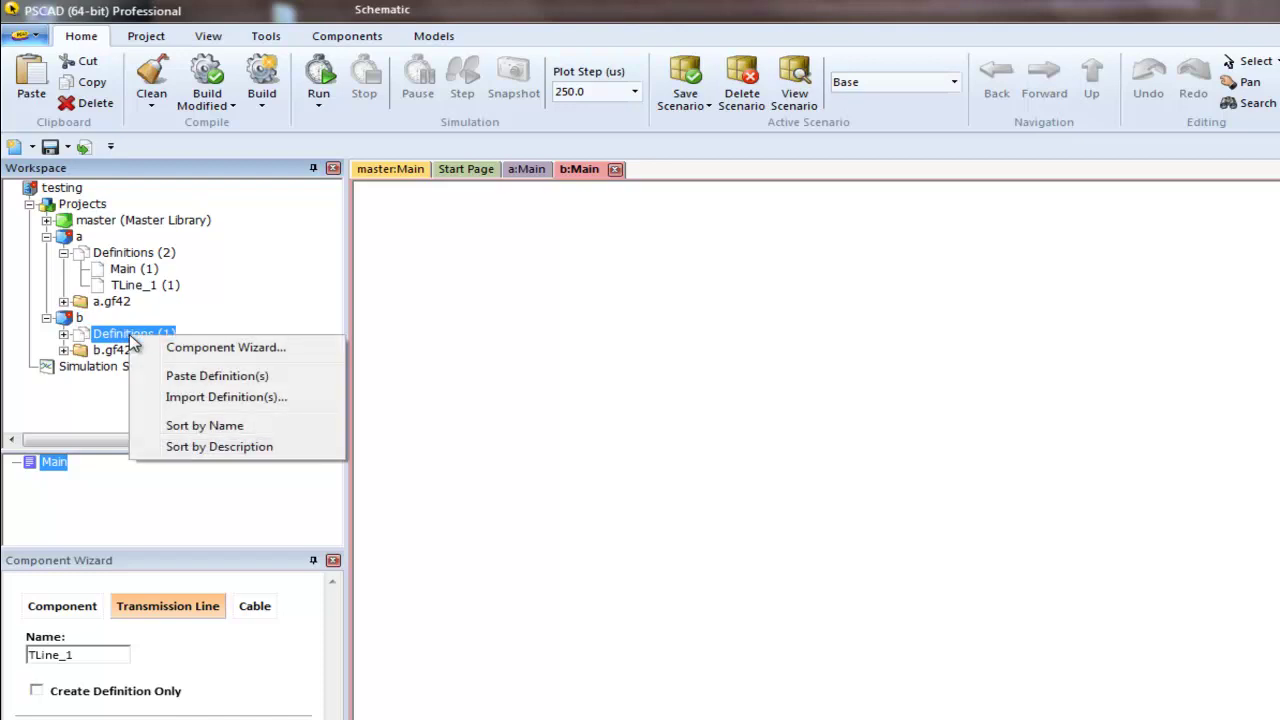
click(186, 378)
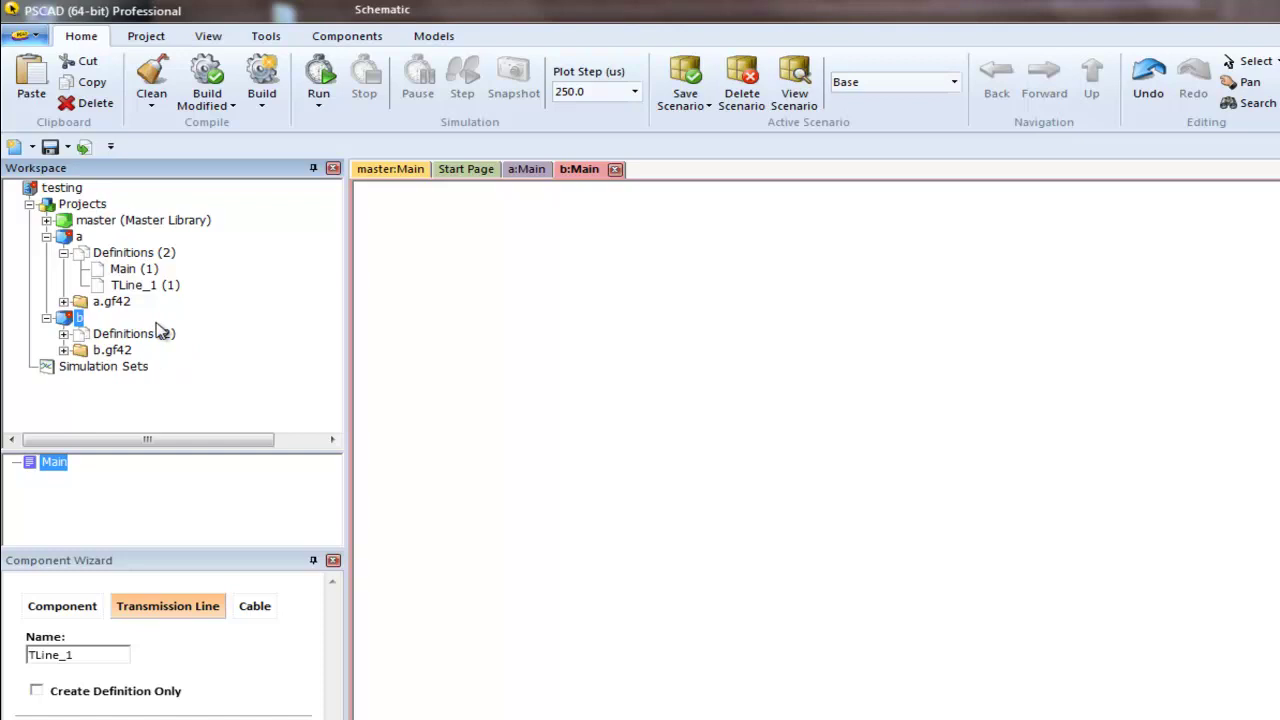
click(64, 334)
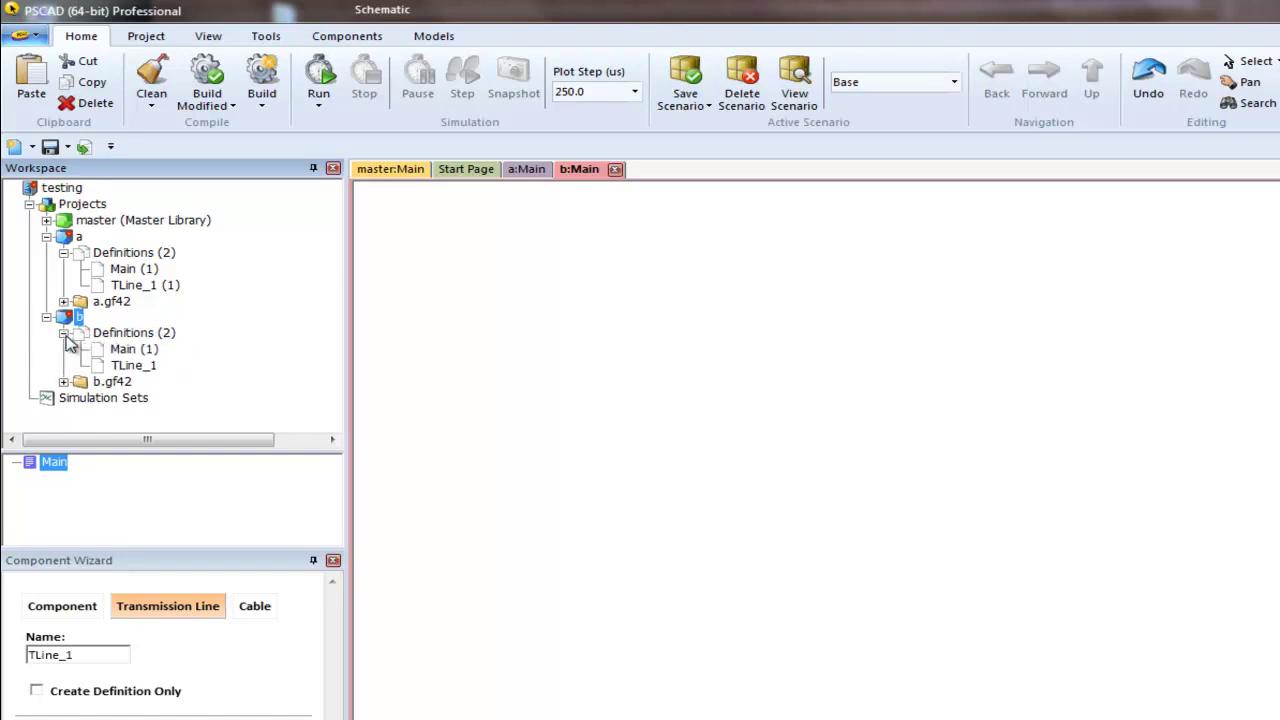
Step: Create a TLine_1 instance from b's definition, paste it onto b:Main and position it
right_click(131, 367)
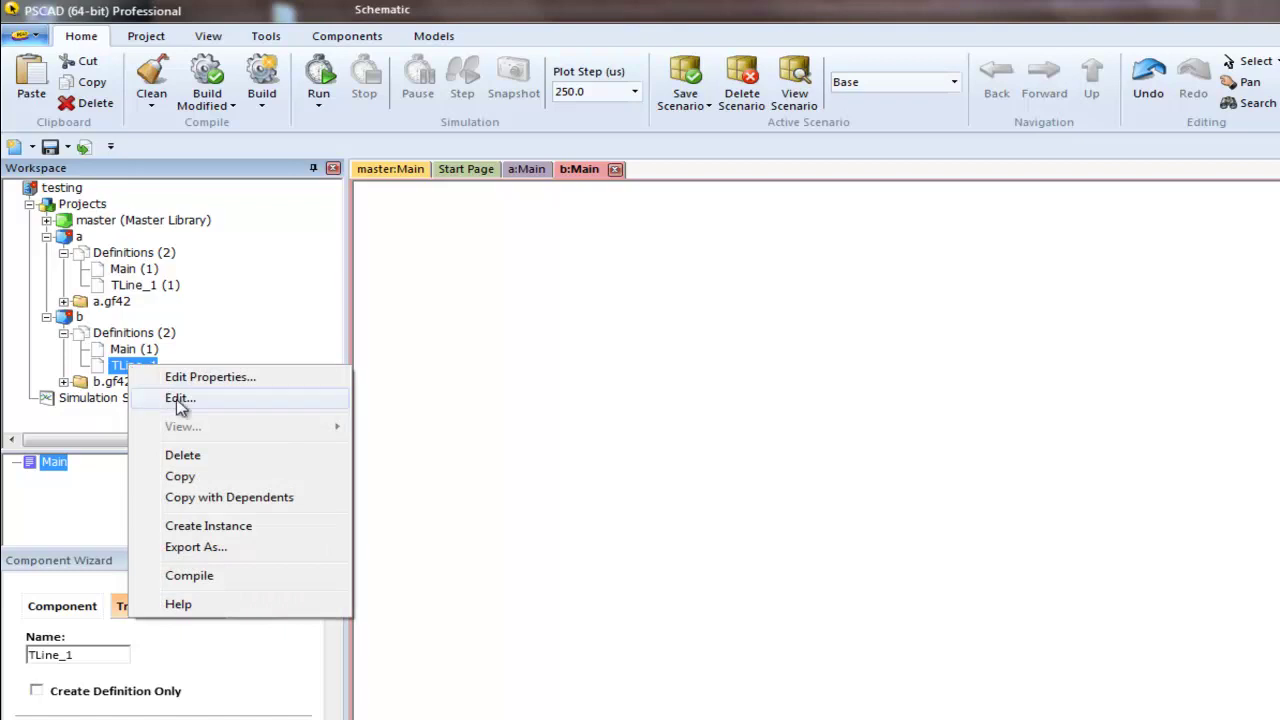
click(233, 527)
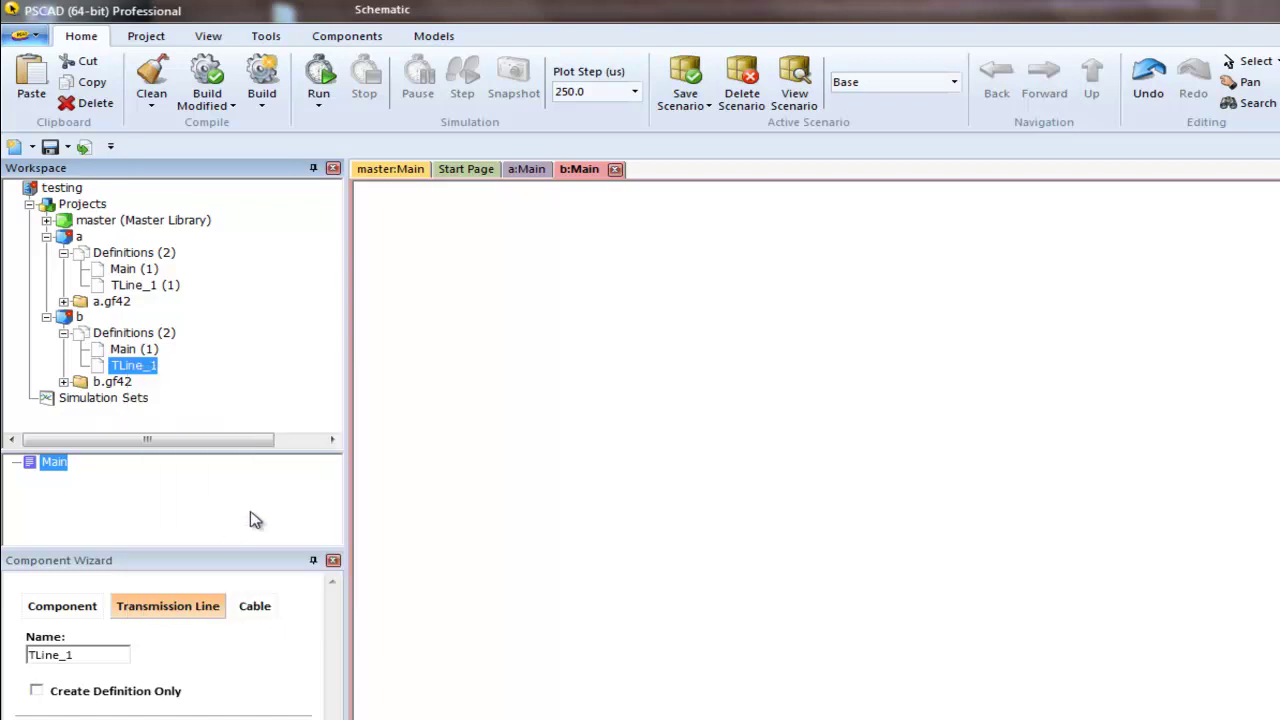
right_click(414, 373)
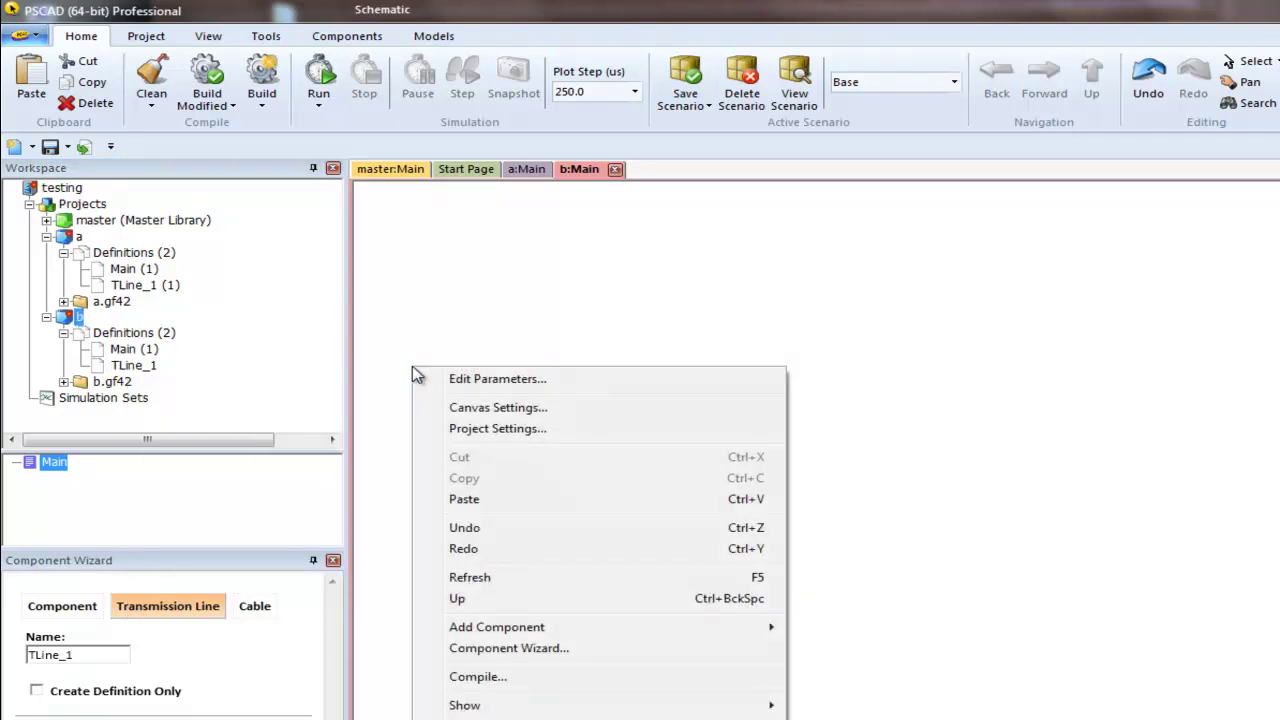
click(475, 499)
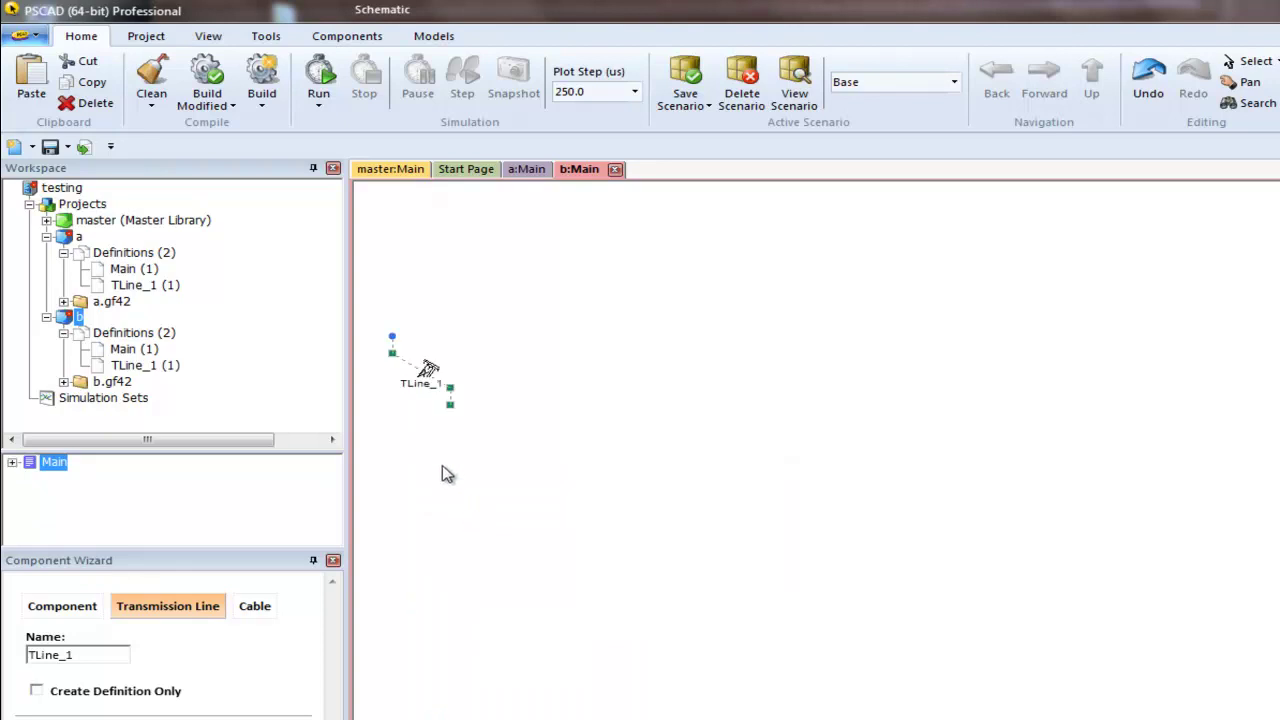
drag(430, 377, 525, 425)
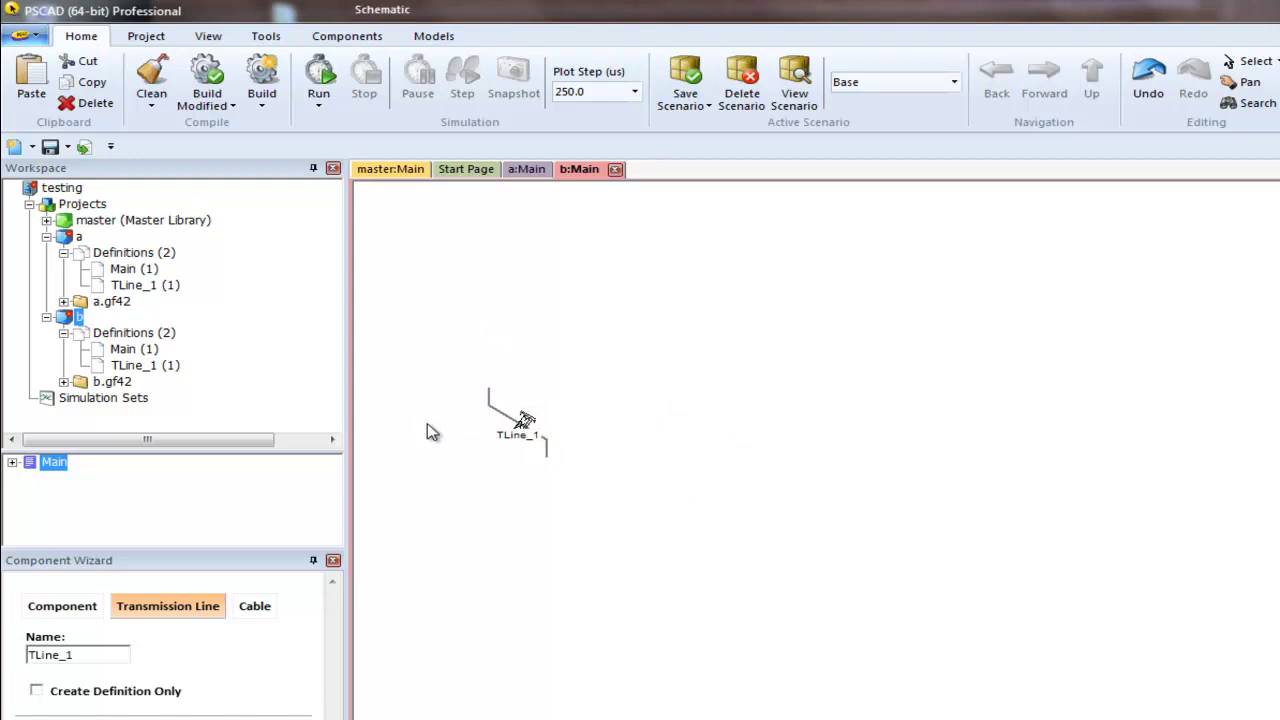
click(128, 369)
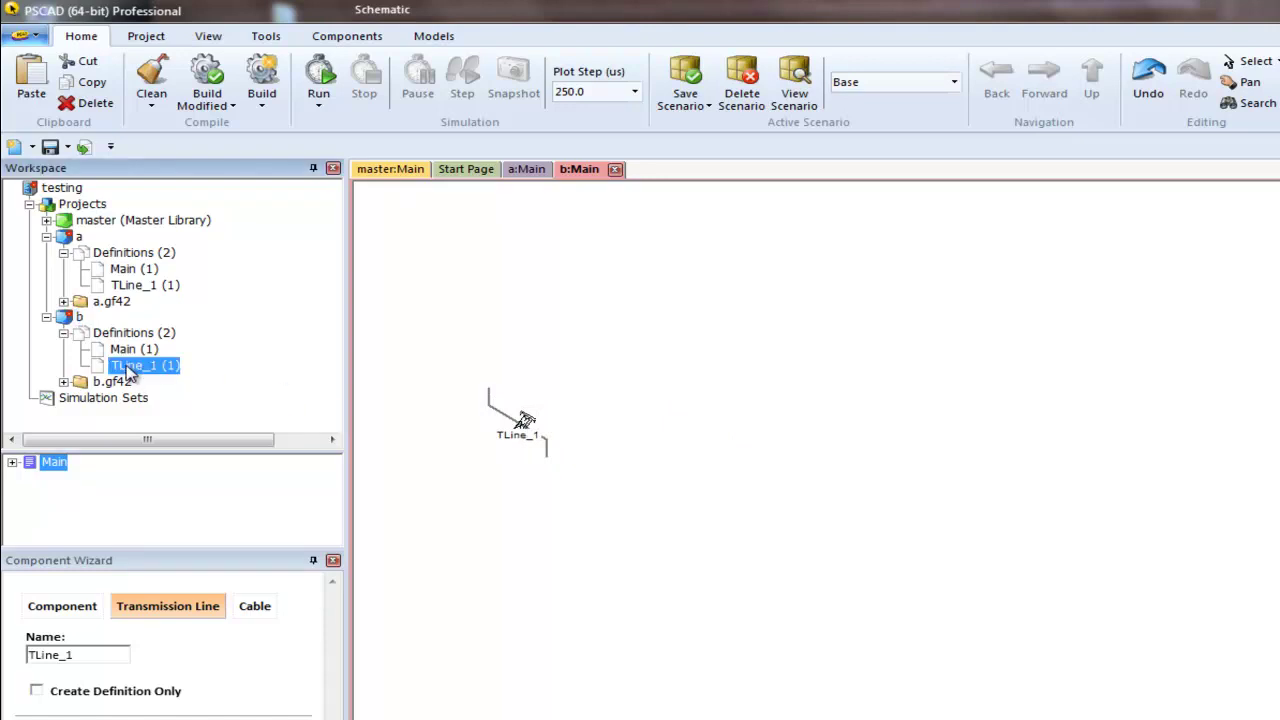
click(132, 288)
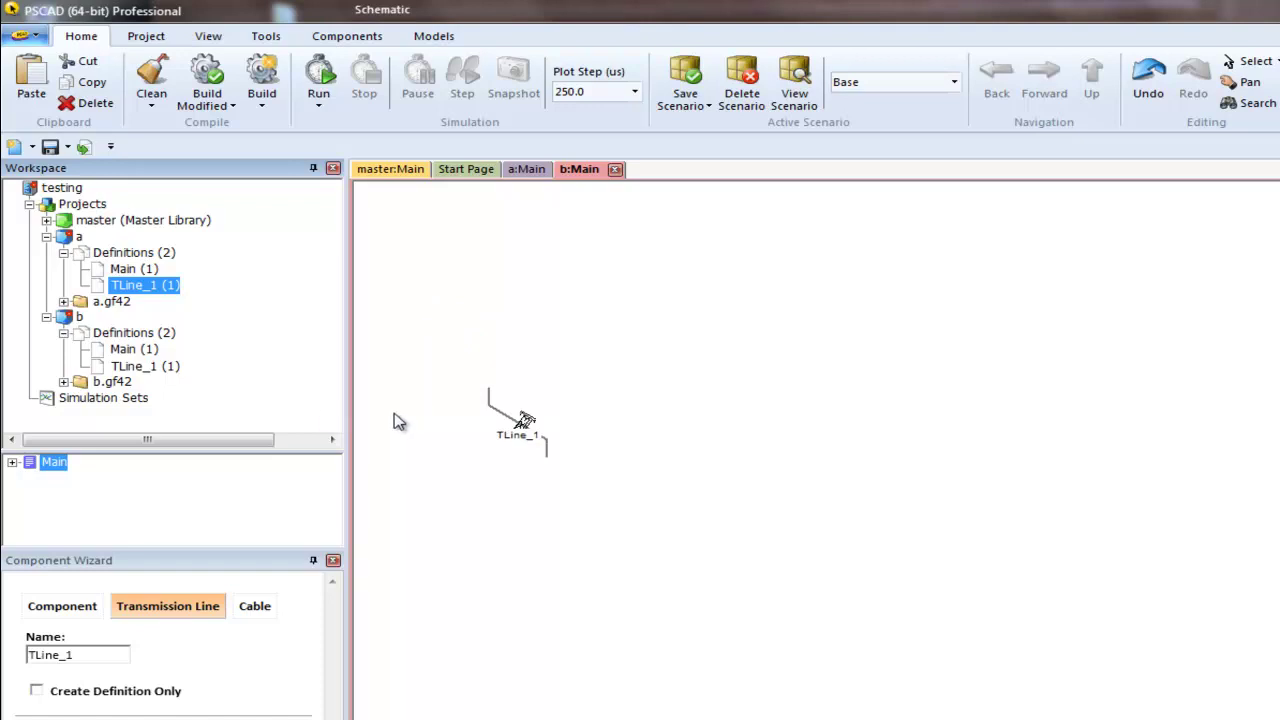
Step: Collapse and unload cases b and a from the workspace
click(46, 316)
click(46, 237)
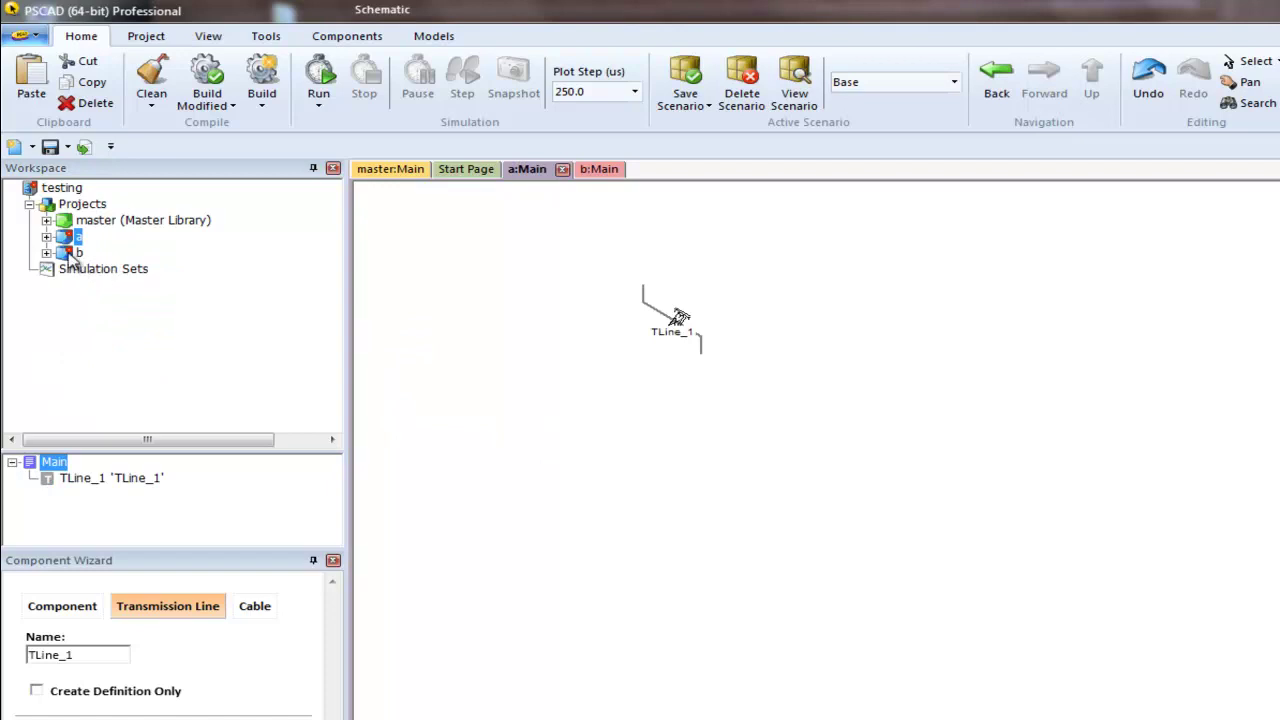
right_click(72, 254)
click(150, 343)
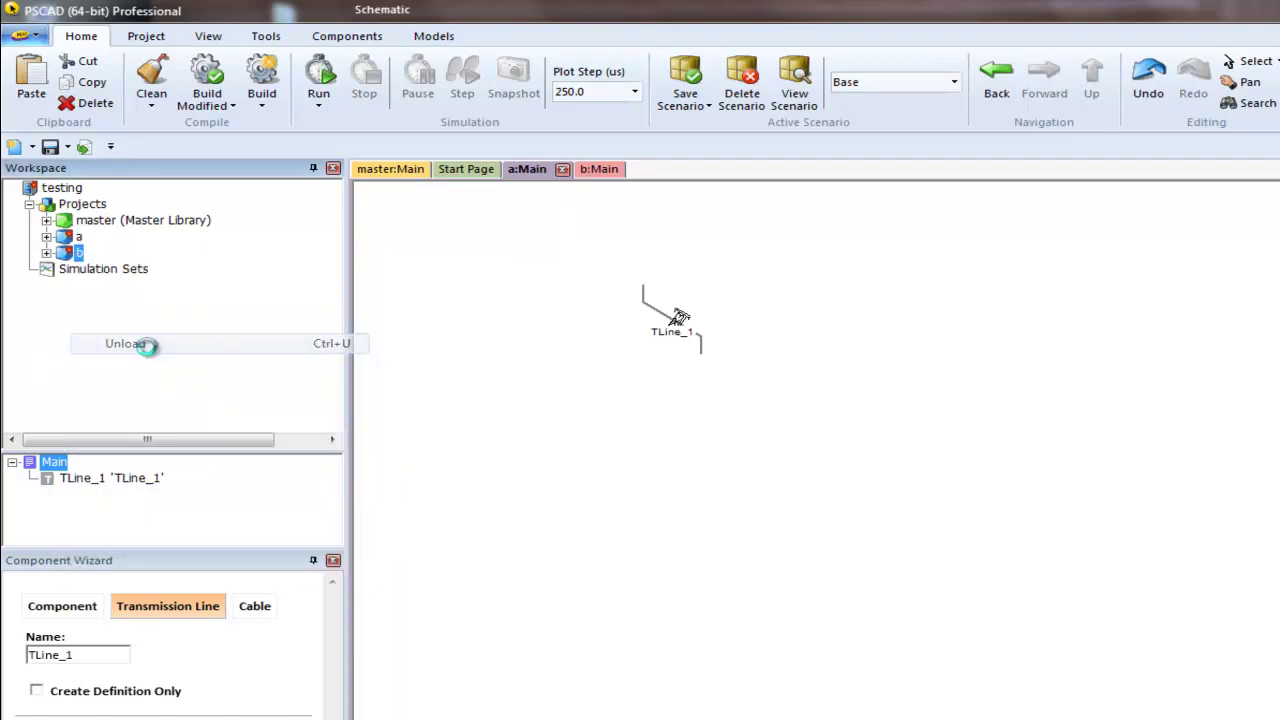
right_click(68, 238)
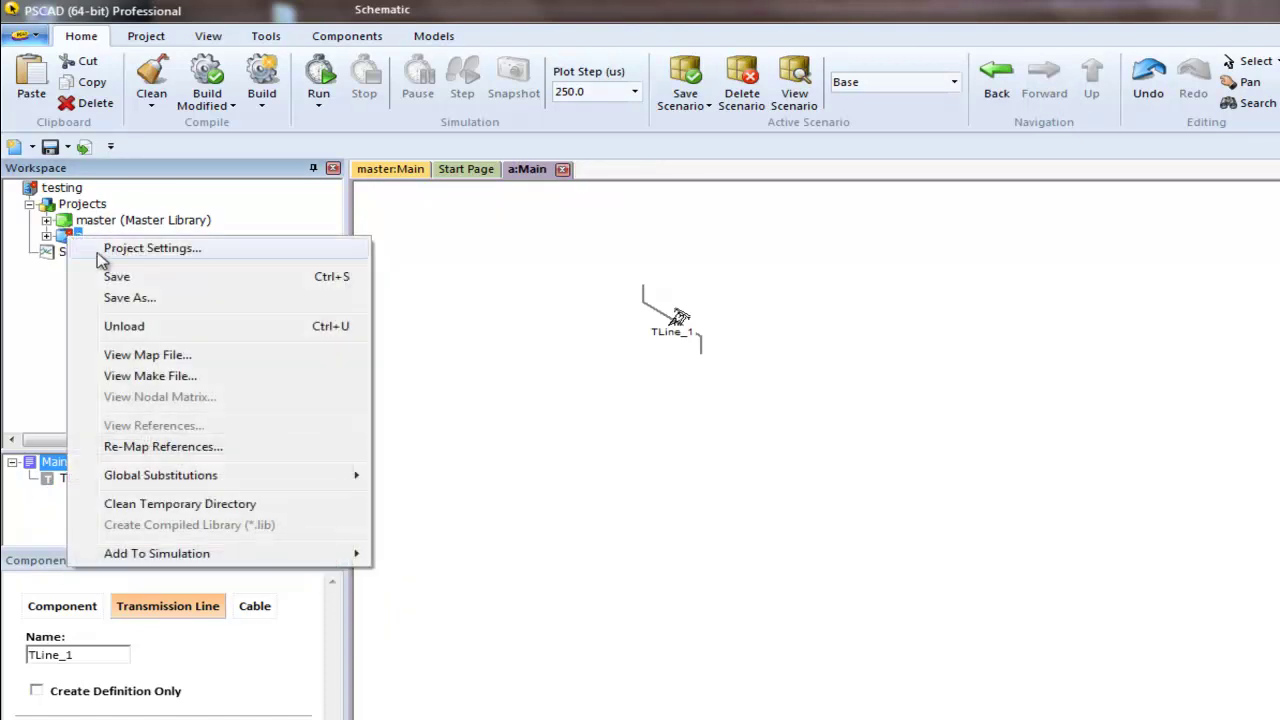
click(130, 330)
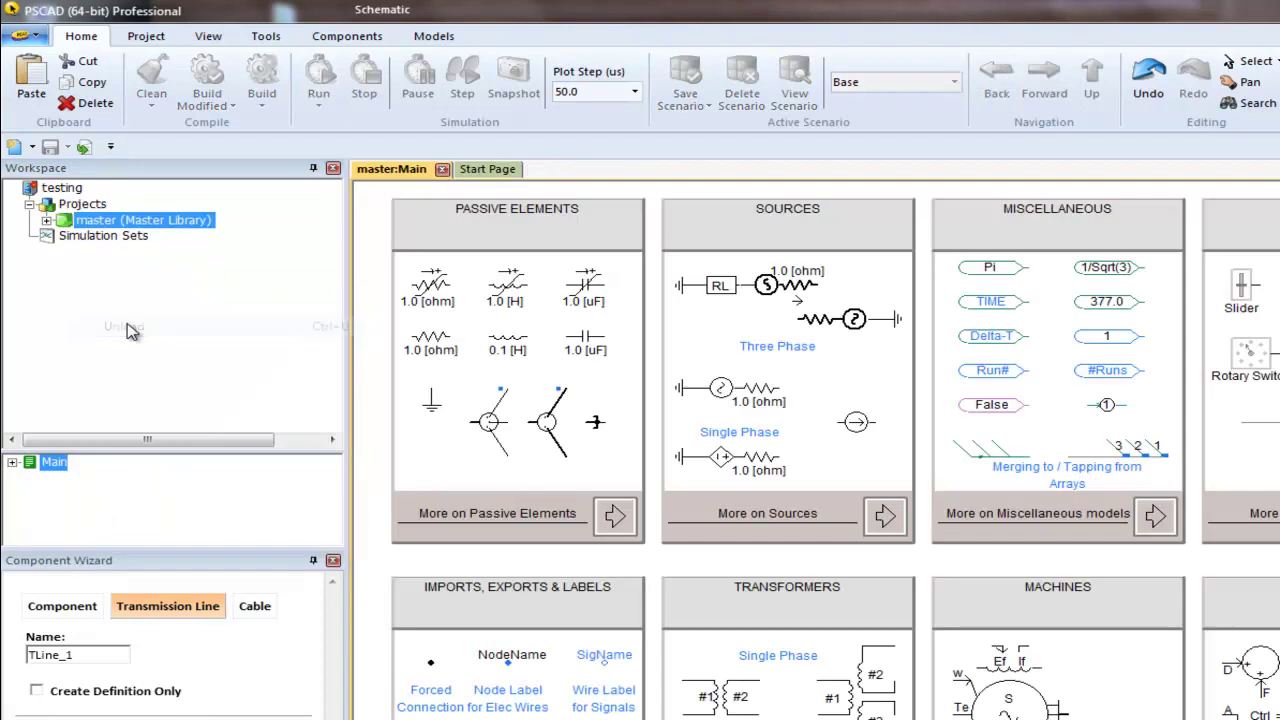
Step: Create a new library named 'mylib'
click(30, 37)
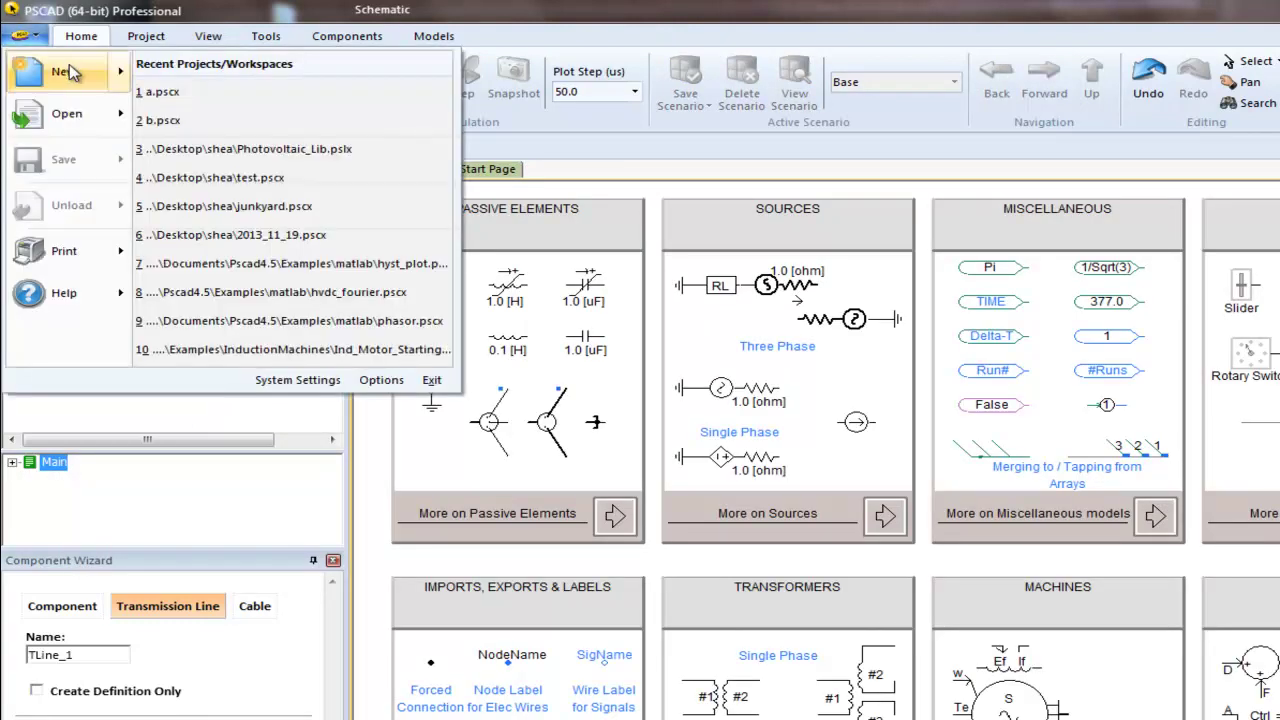
mouse_move(68, 75)
click(183, 117)
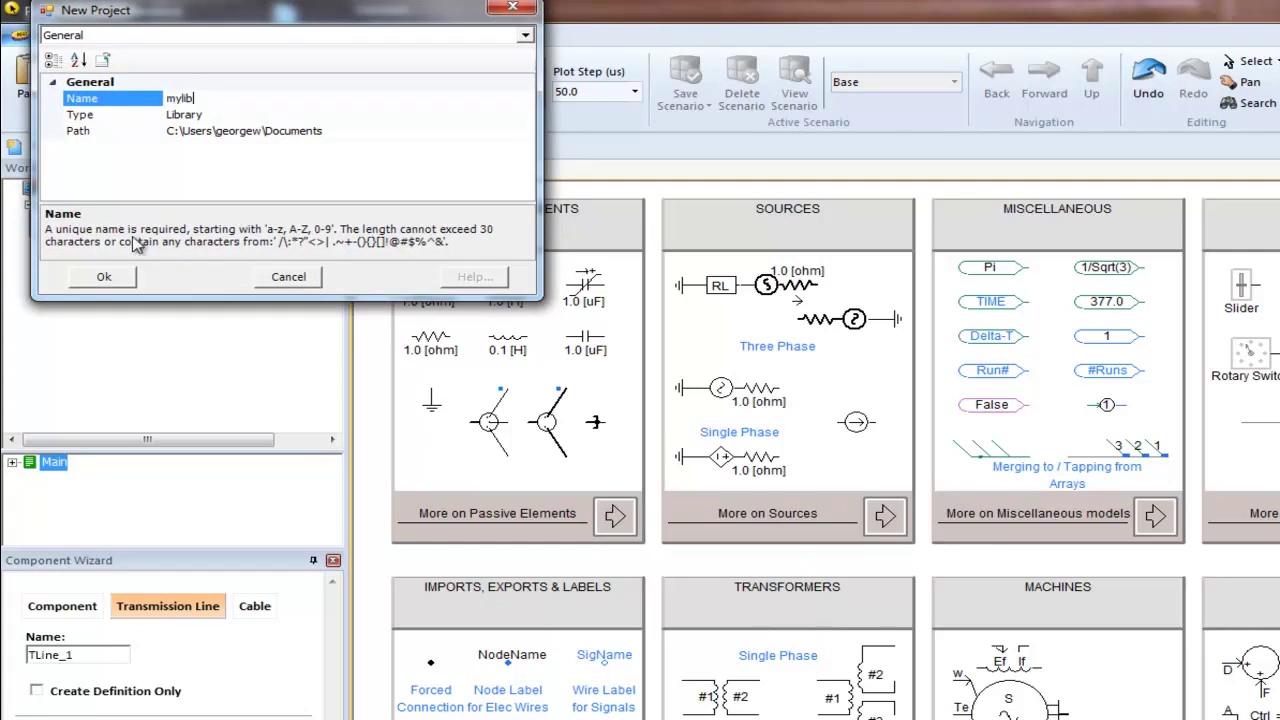
click(104, 276)
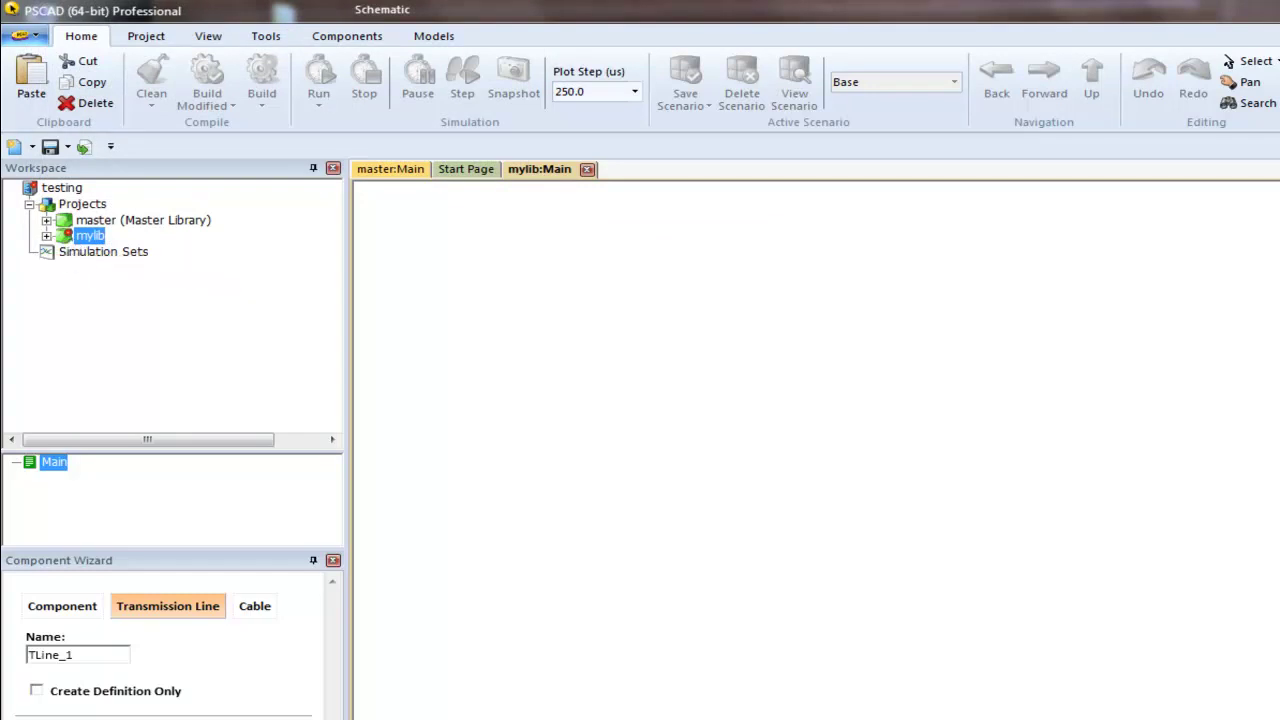
Step: Place TLine_1 on mylib:Main and add a 3-conductor flat tower (3L1) to its definition
key(Return)
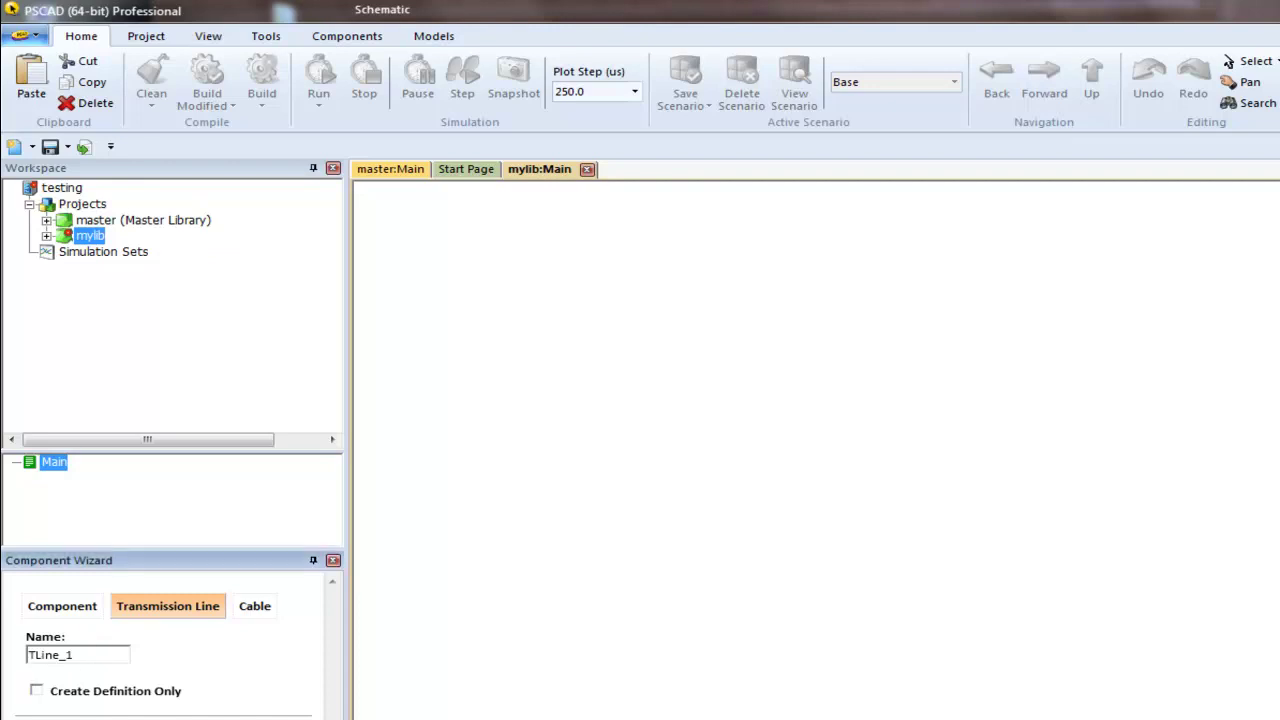
click(484, 296)
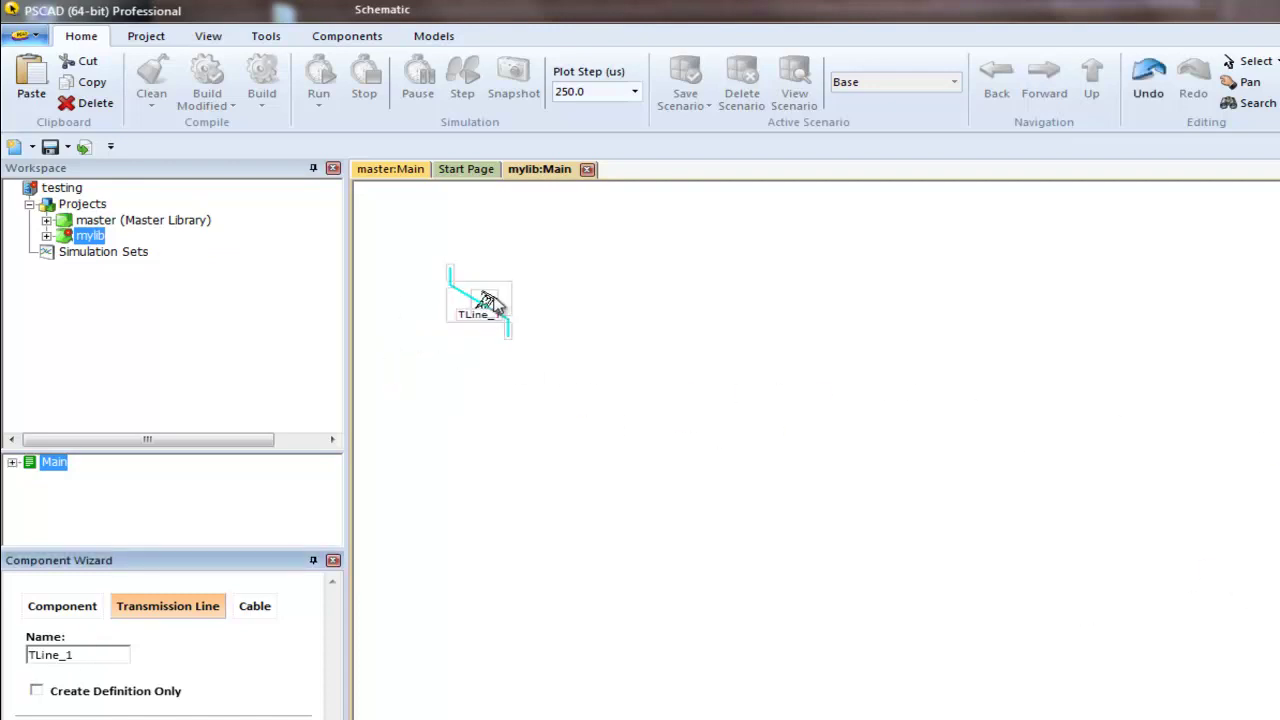
double_click(486, 298)
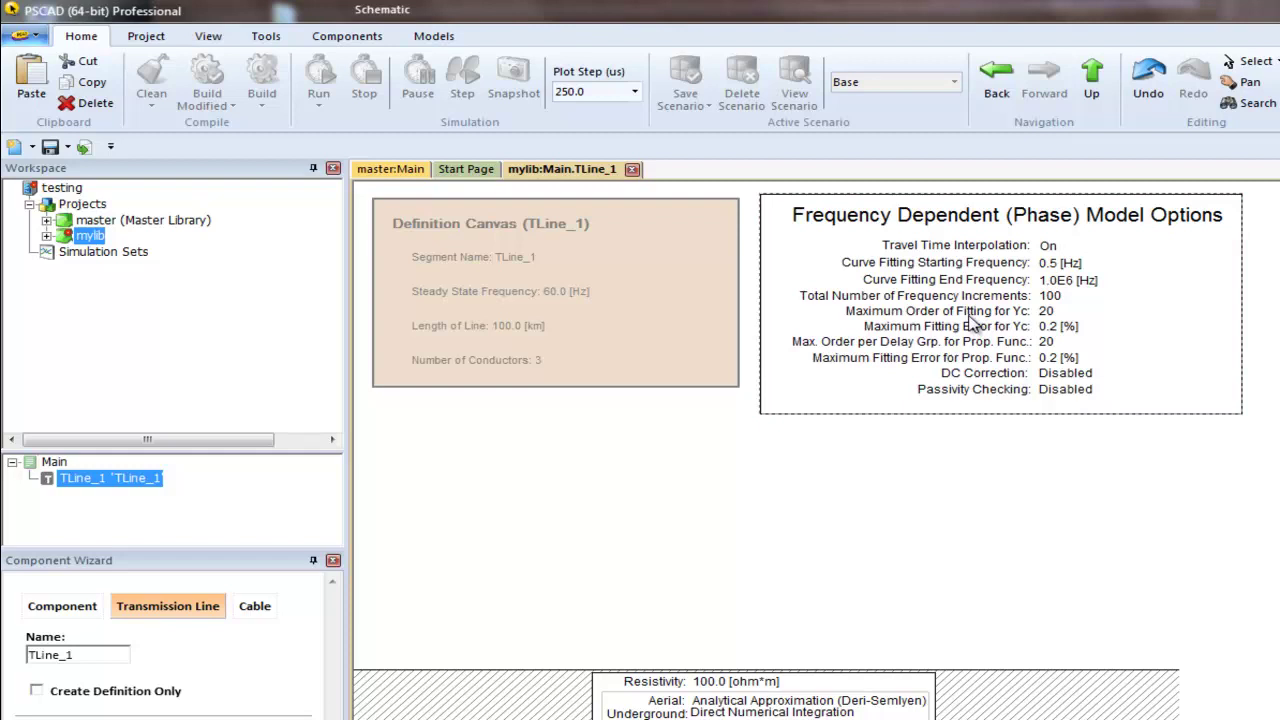
right_click(941, 300)
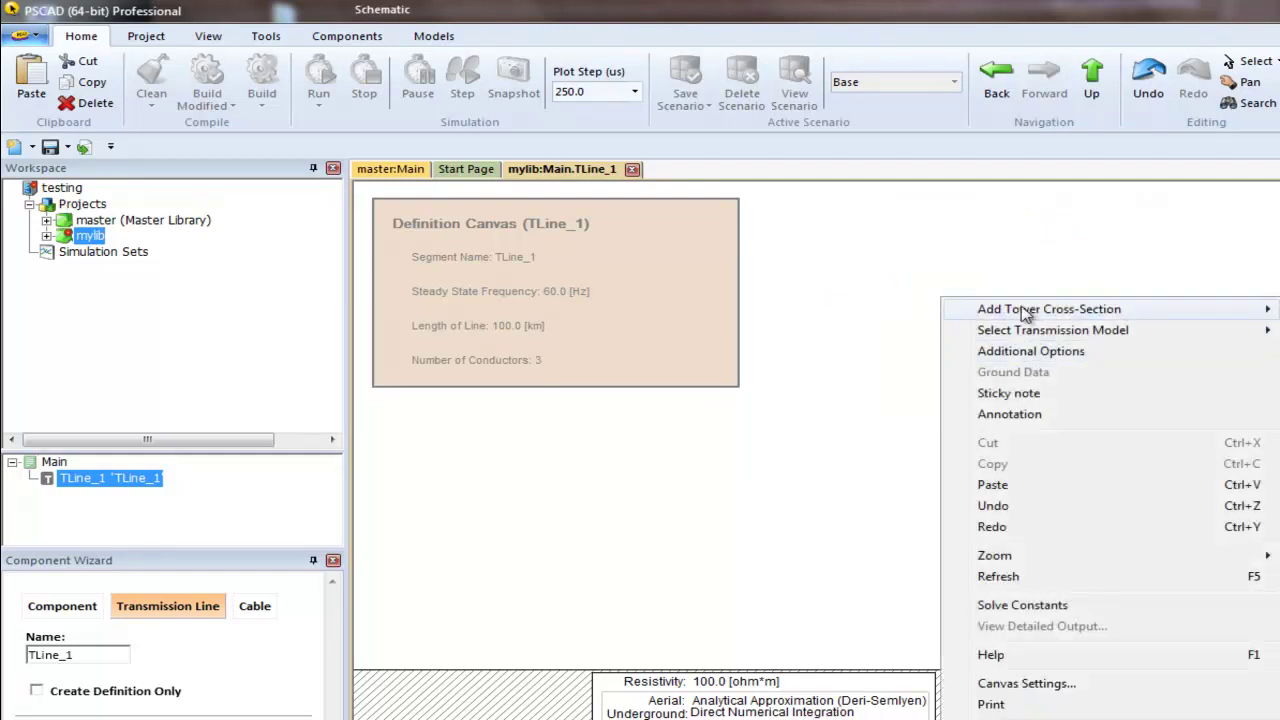
mouse_move(1080, 310)
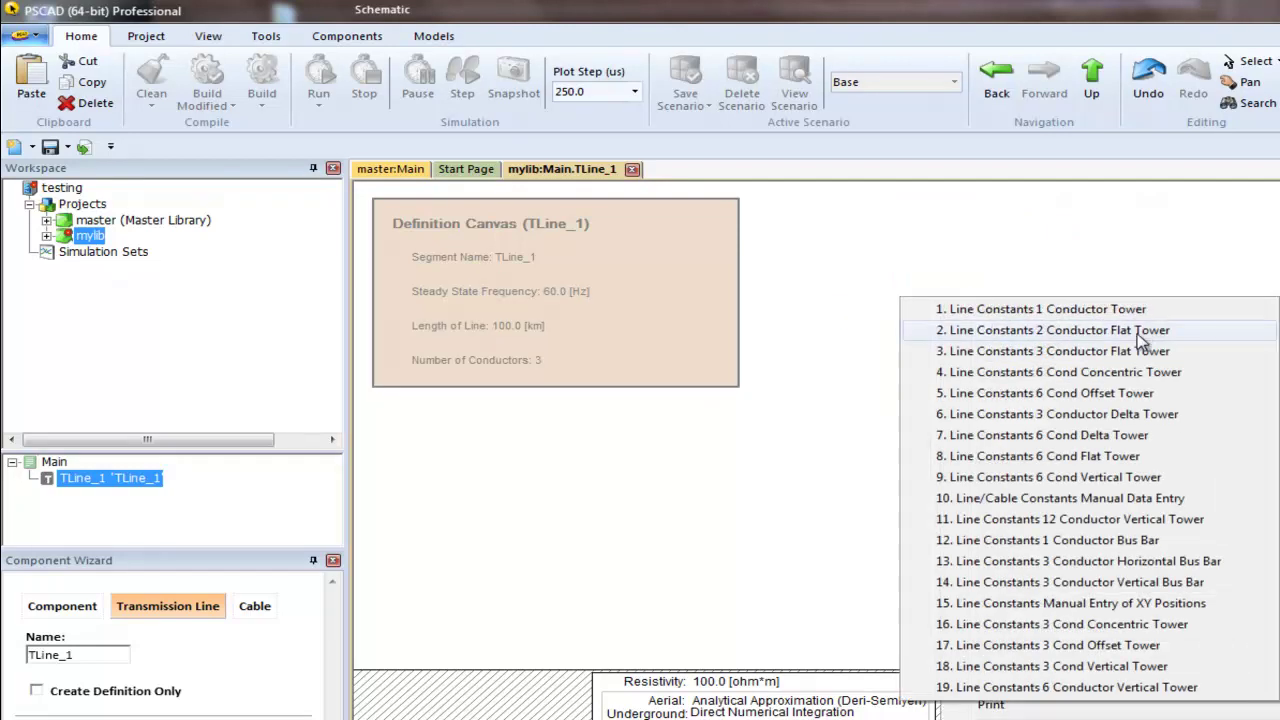
click(1140, 351)
click(960, 350)
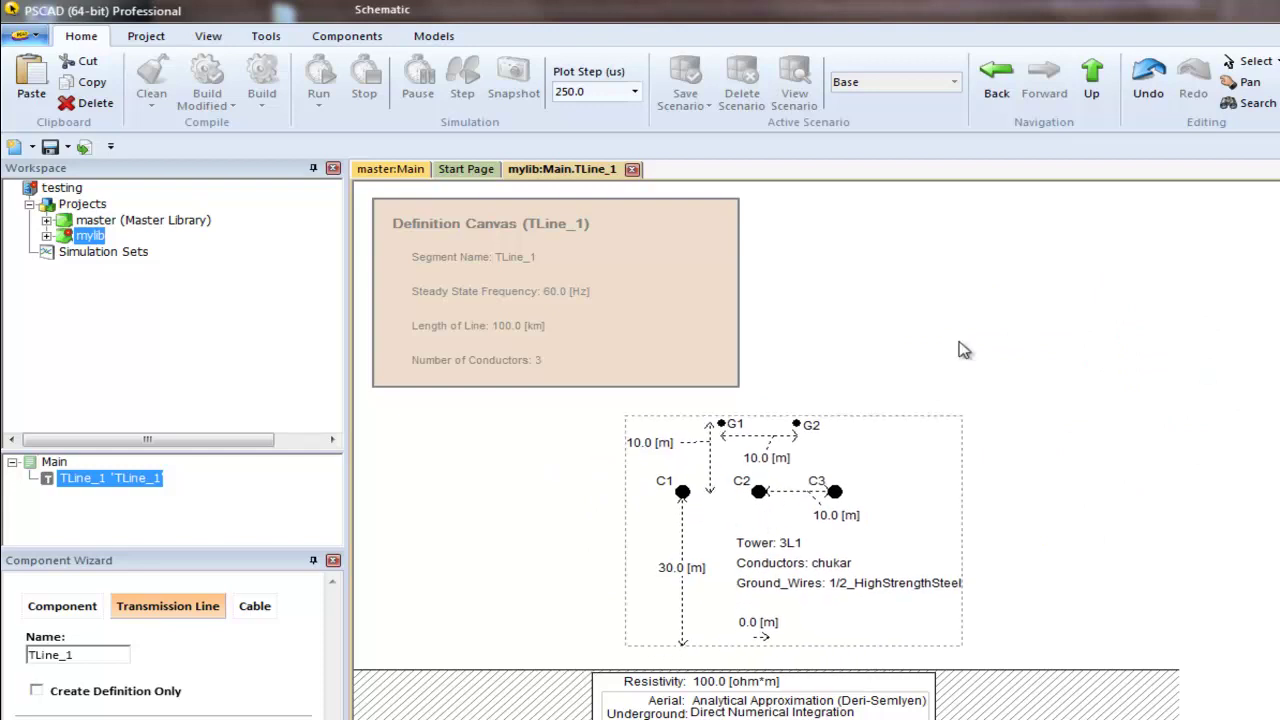
Step: Set the line model to Bergeron and return to mylib's Main canvas
right_click(986, 320)
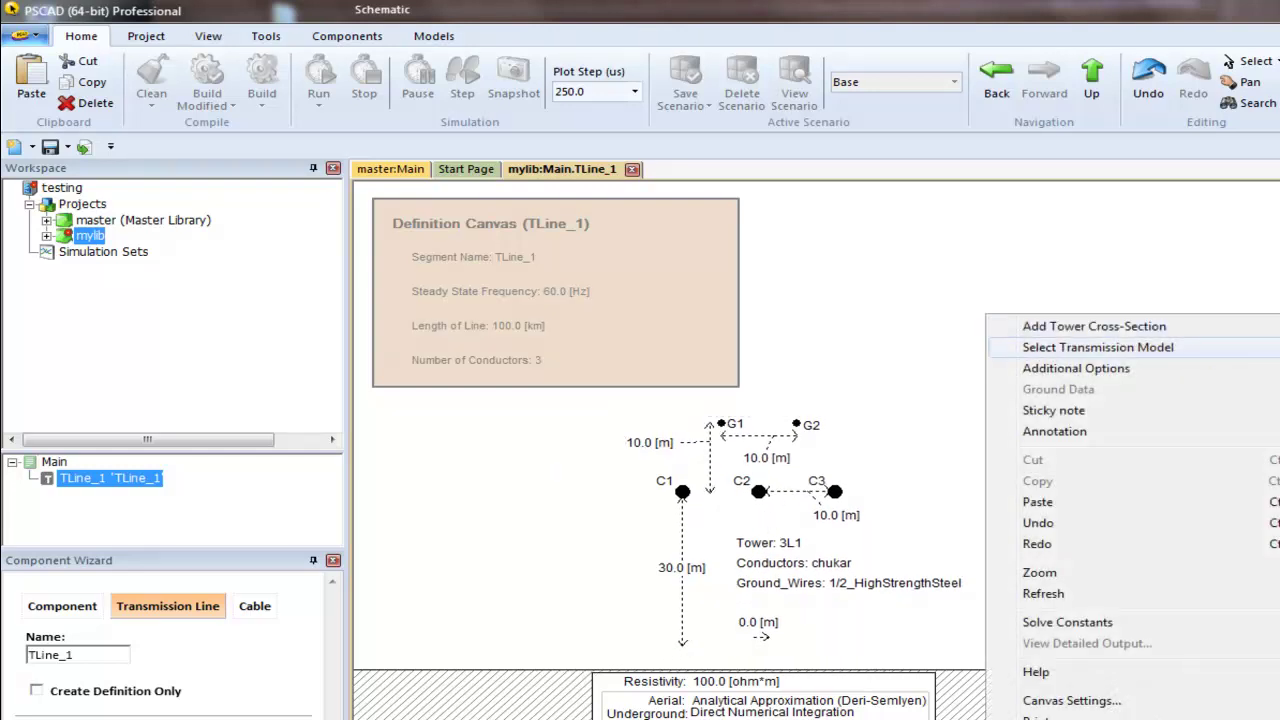
mouse_move(1098, 347)
click(1130, 367)
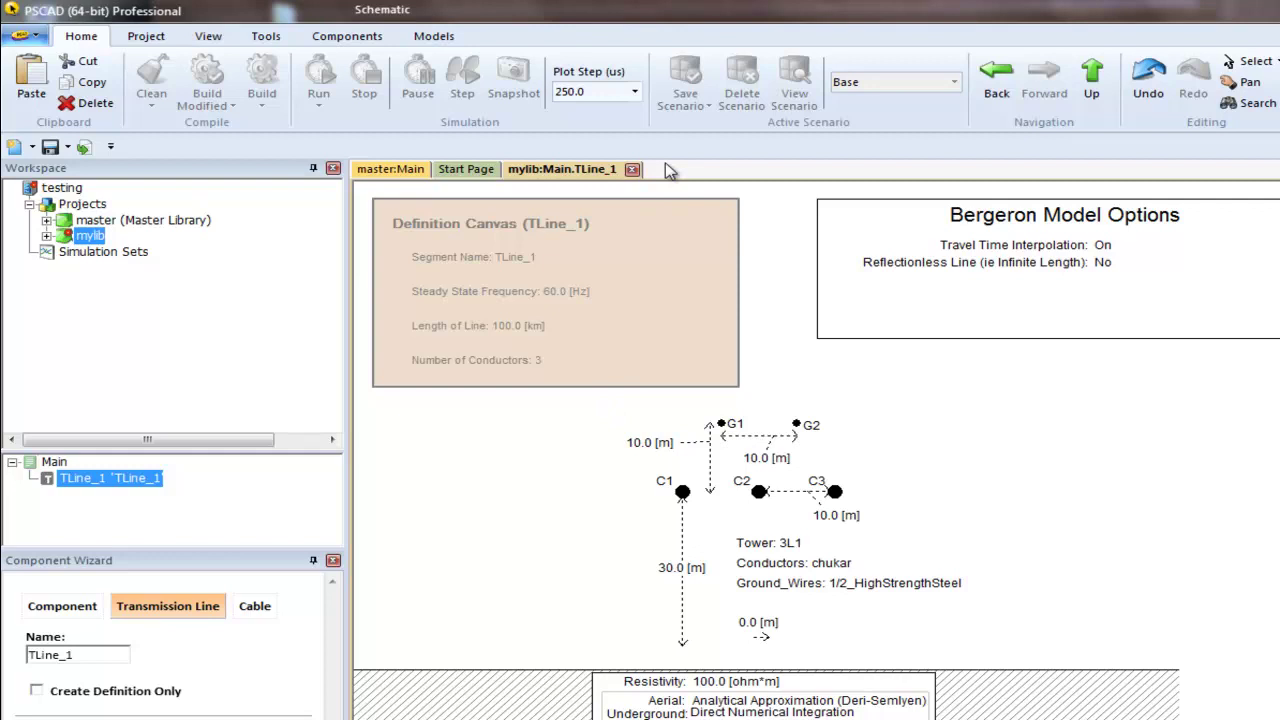
click(1096, 96)
click(546, 389)
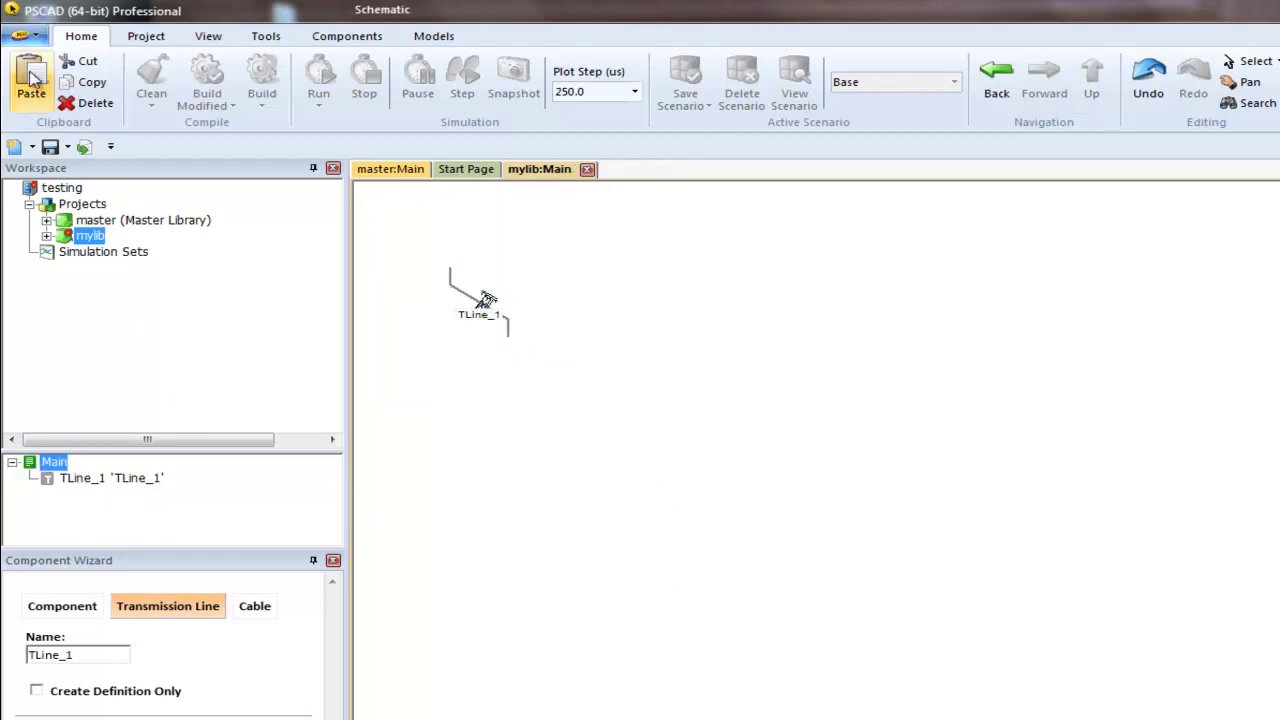
Step: Create a new case named 'a1'
click(24, 35)
mouse_move(80, 78)
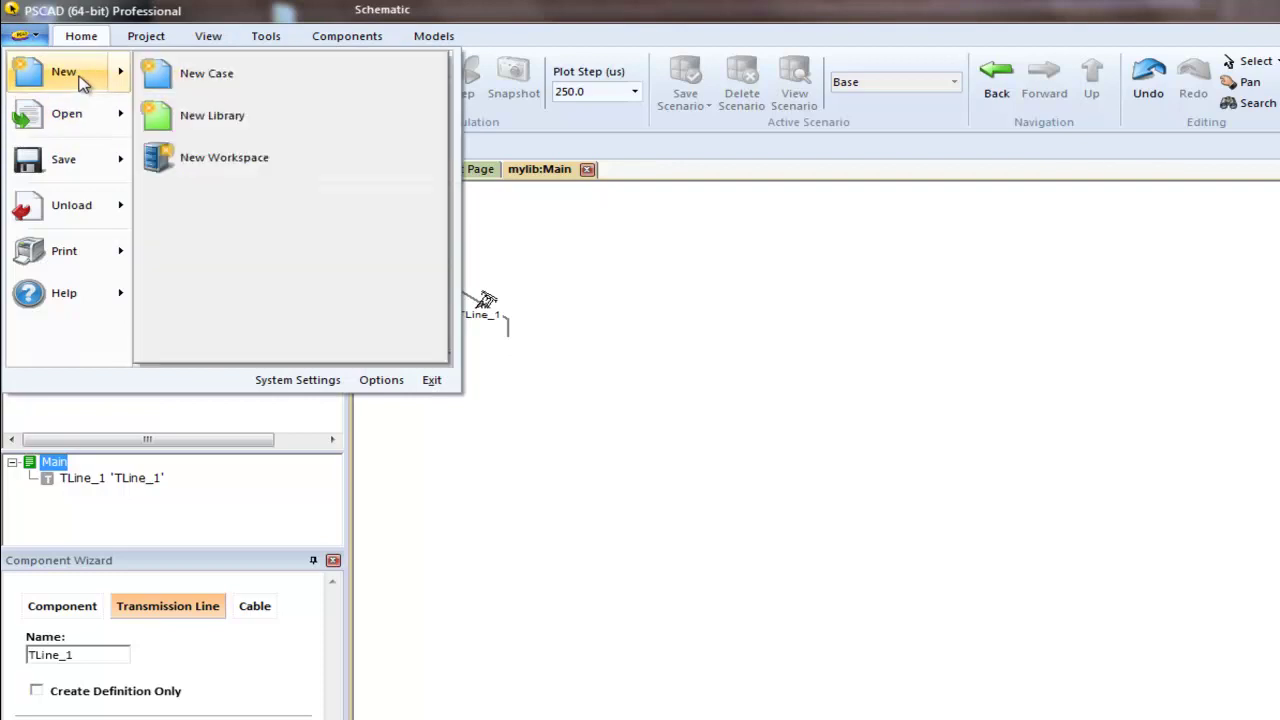
click(200, 86)
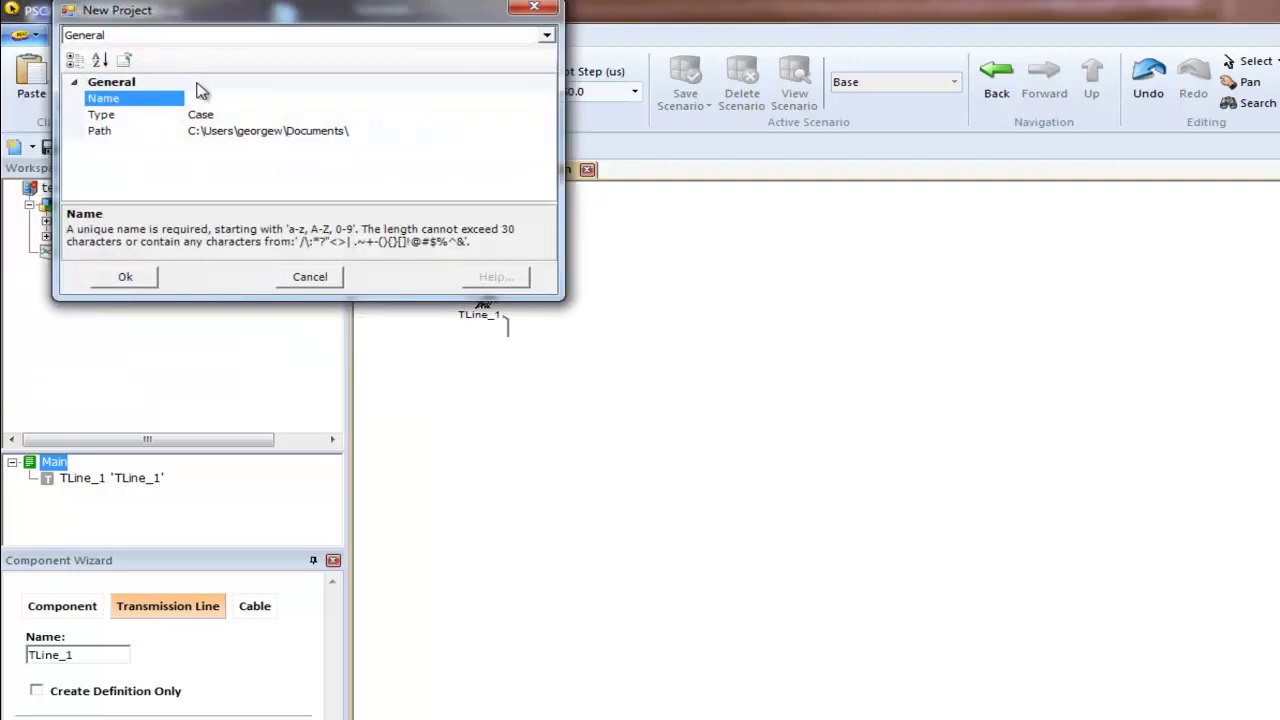
text(a1)
click(125, 276)
Step: Create a second case named 'b1' and switch between a1 and b1
click(36, 40)
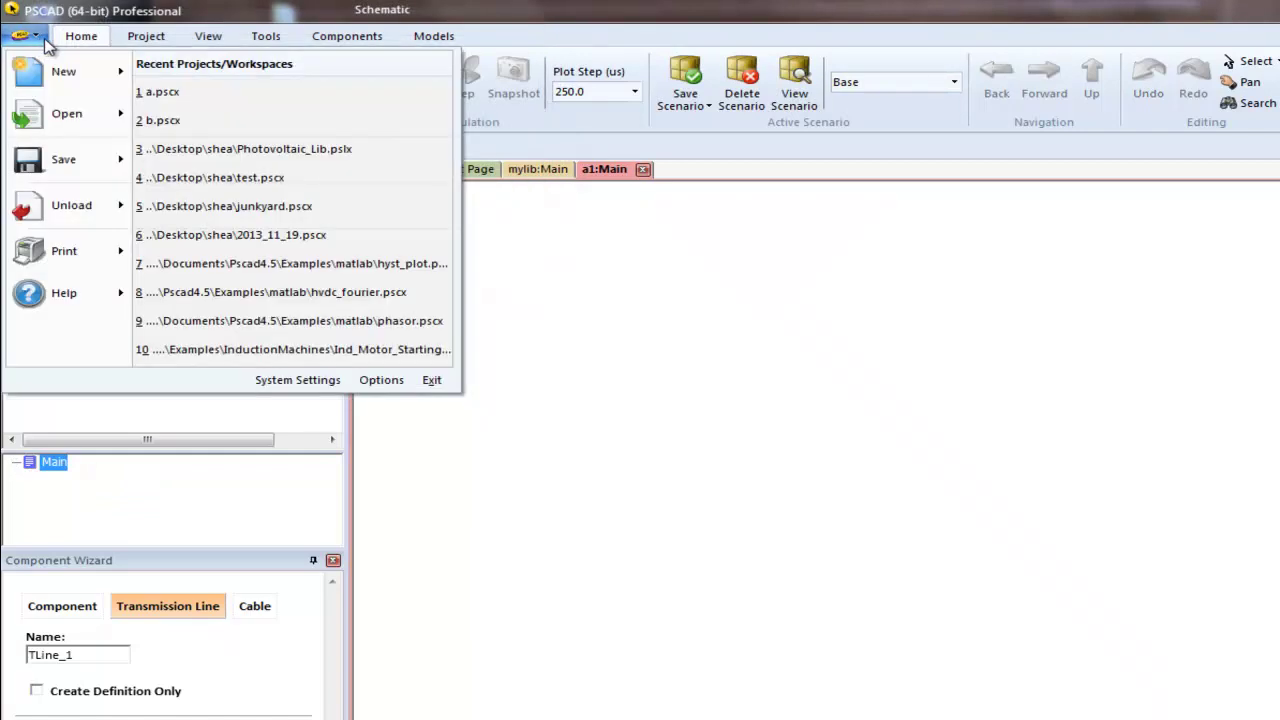
mouse_move(122, 74)
click(168, 78)
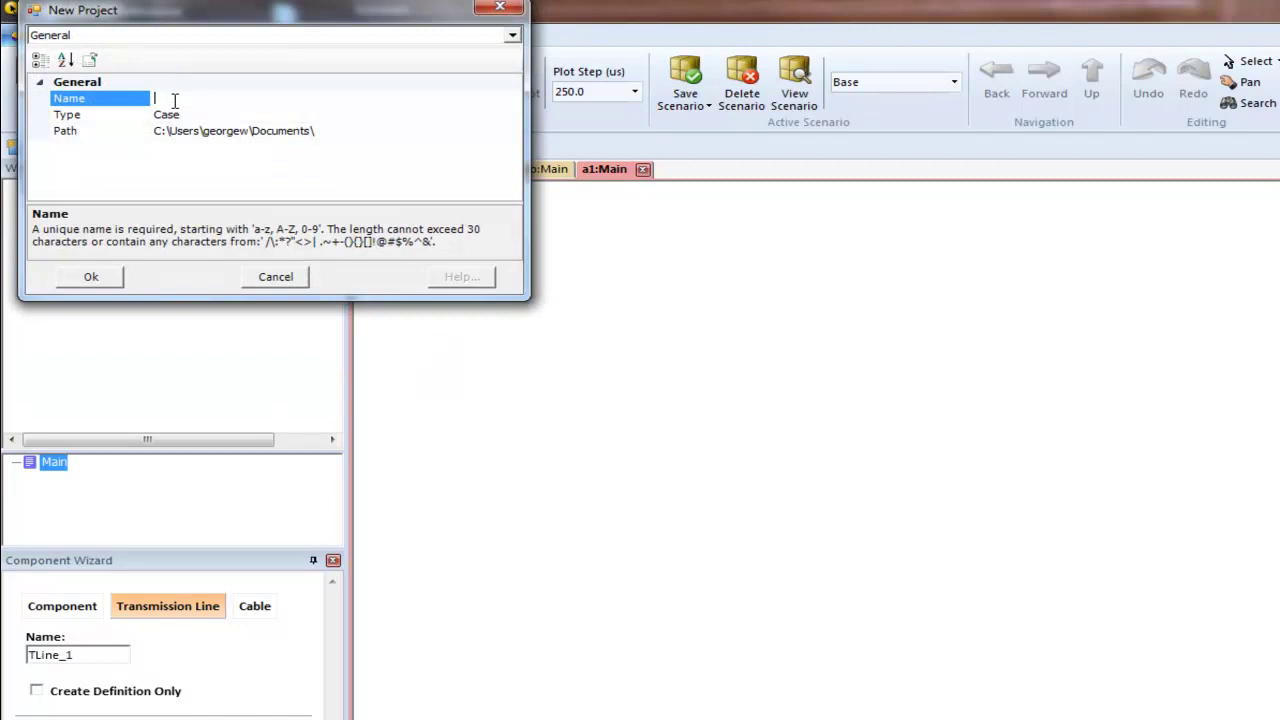
click(92, 277)
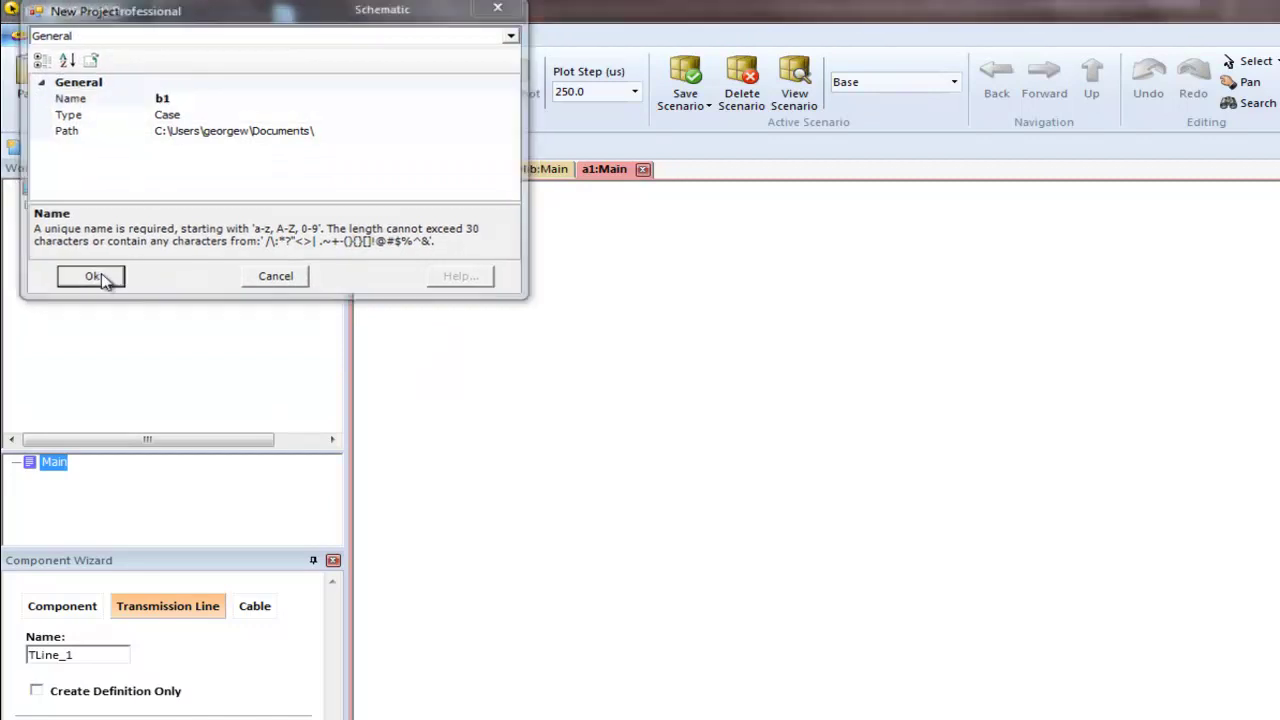
click(72, 252)
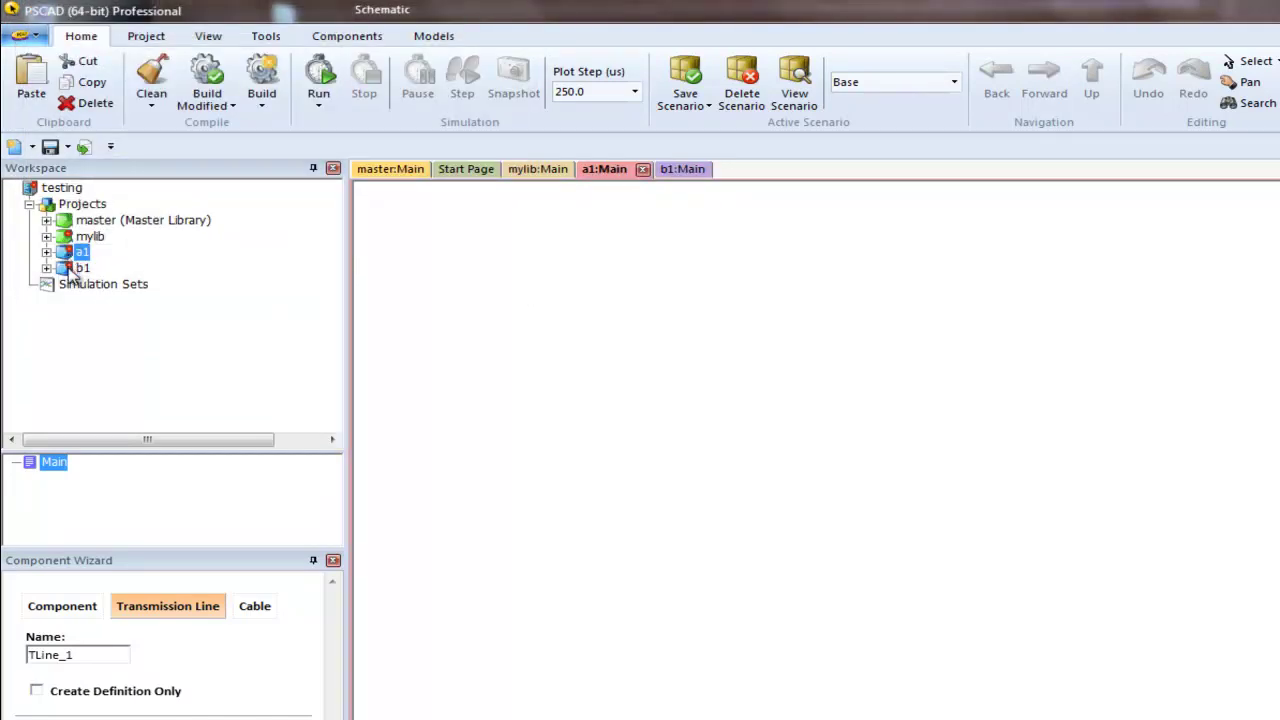
click(76, 268)
click(80, 252)
Step: Copy the TLine_1 component from mylib's main canvas
click(88, 238)
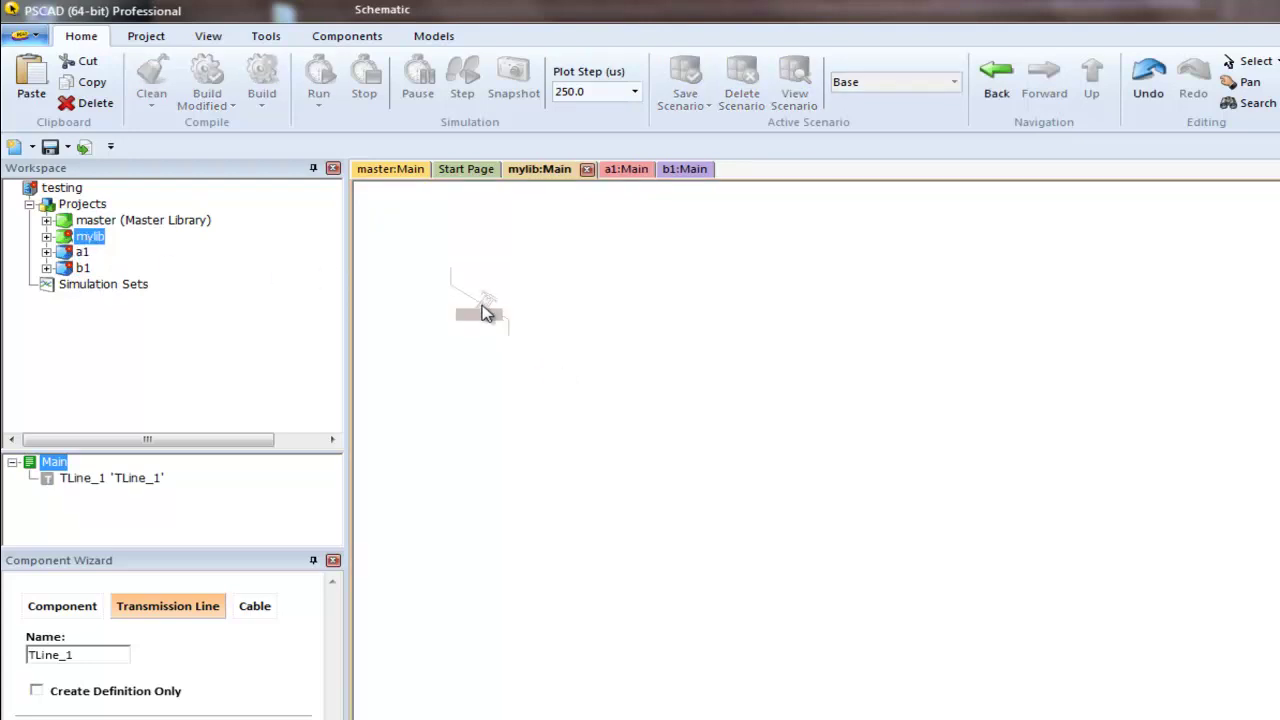
right_click(481, 313)
click(566, 476)
Step: Paste TLine_1 onto the main canvases of cases a1 and b1
click(82, 252)
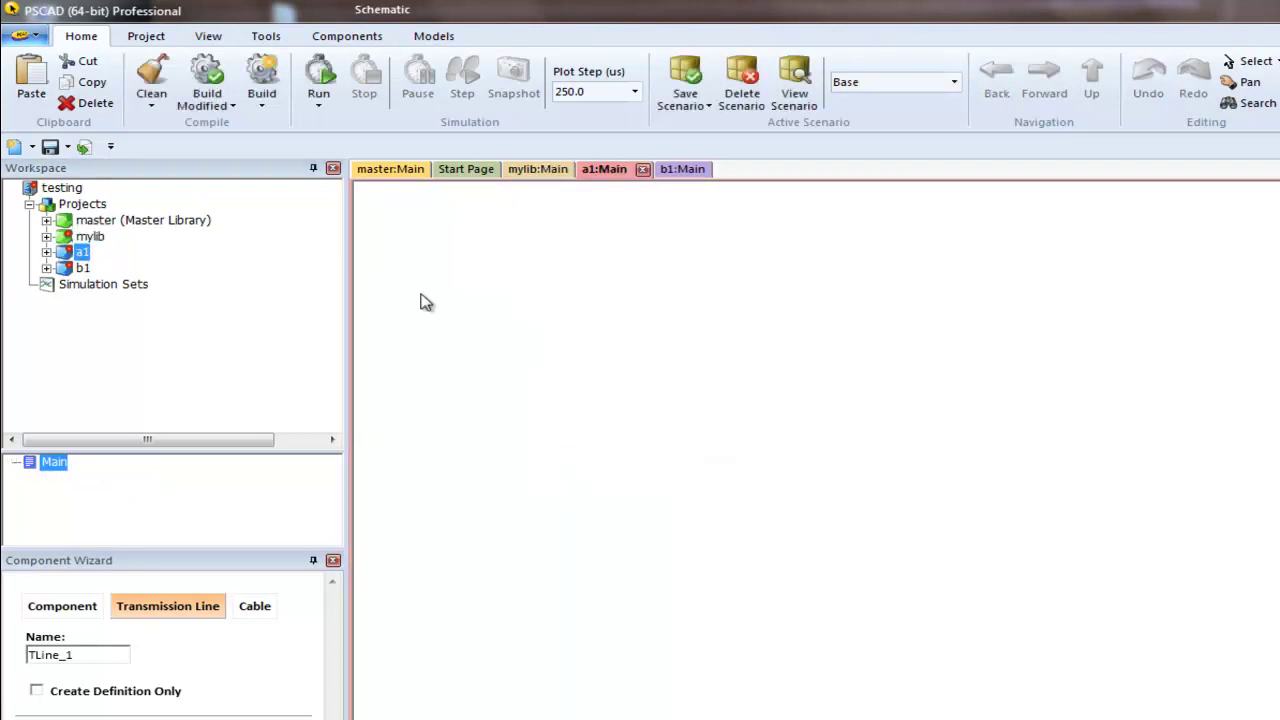
right_click(448, 300)
click(524, 424)
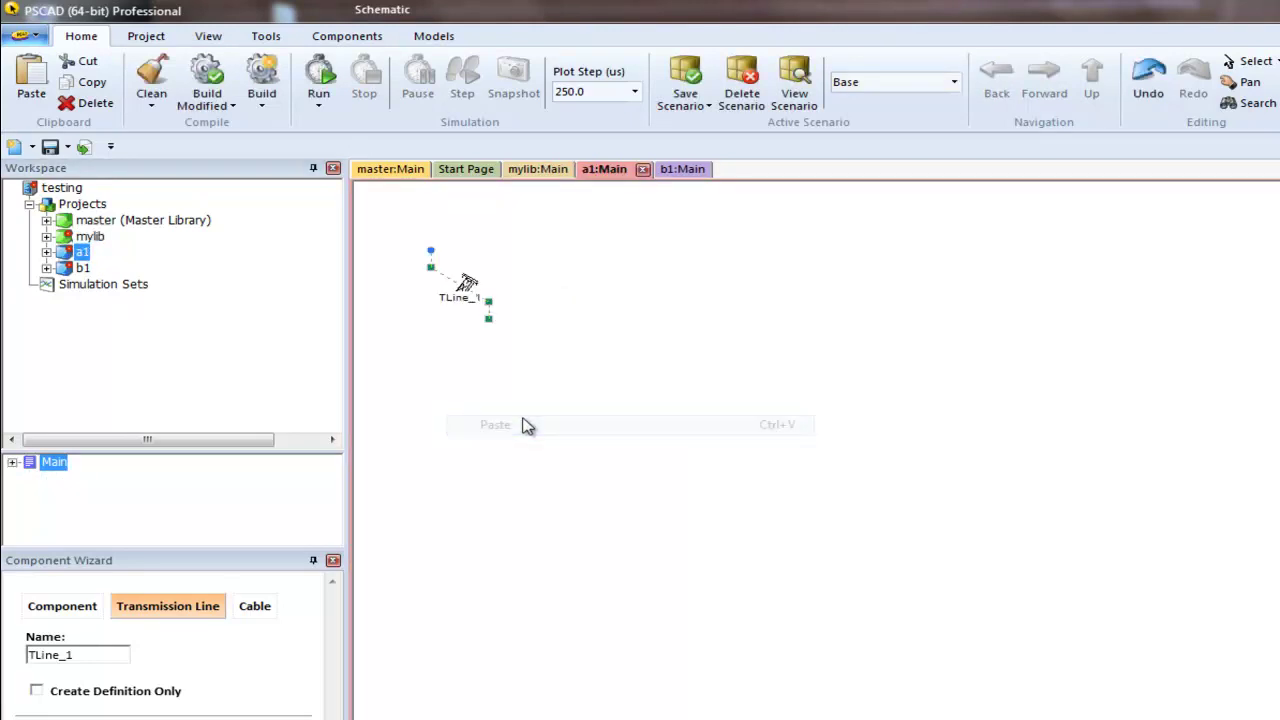
click(80, 268)
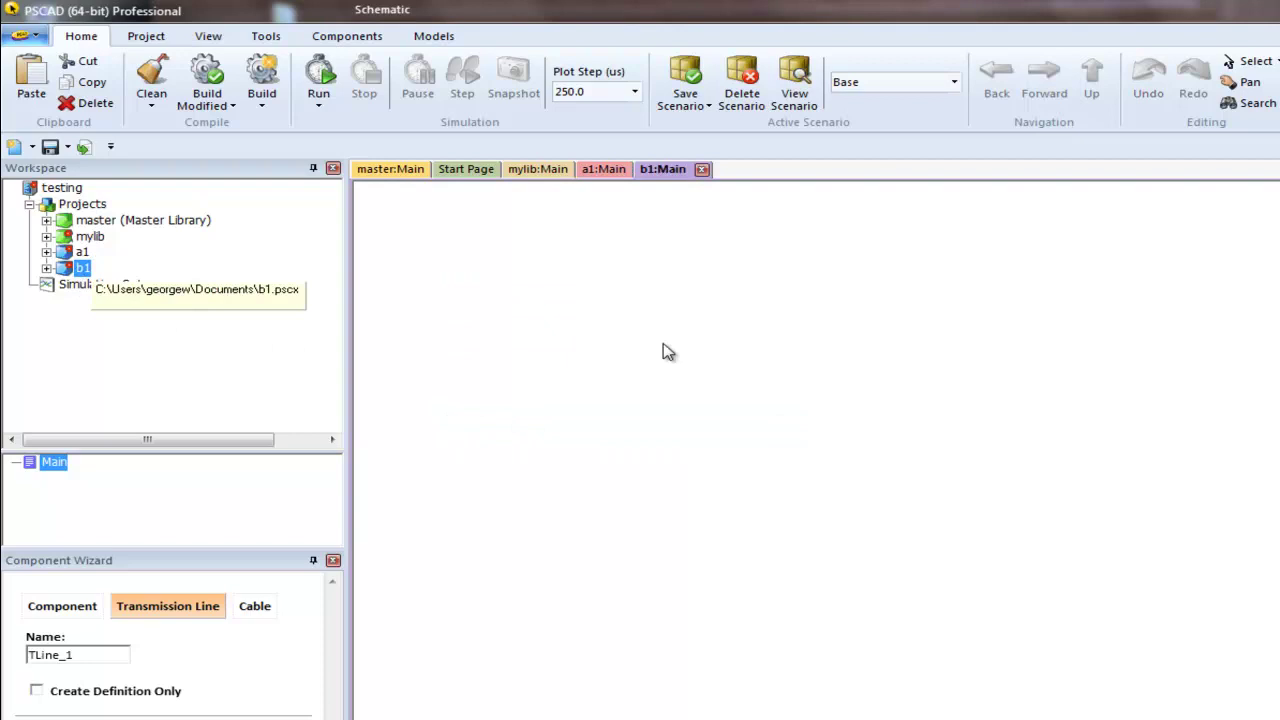
right_click(577, 342)
click(634, 472)
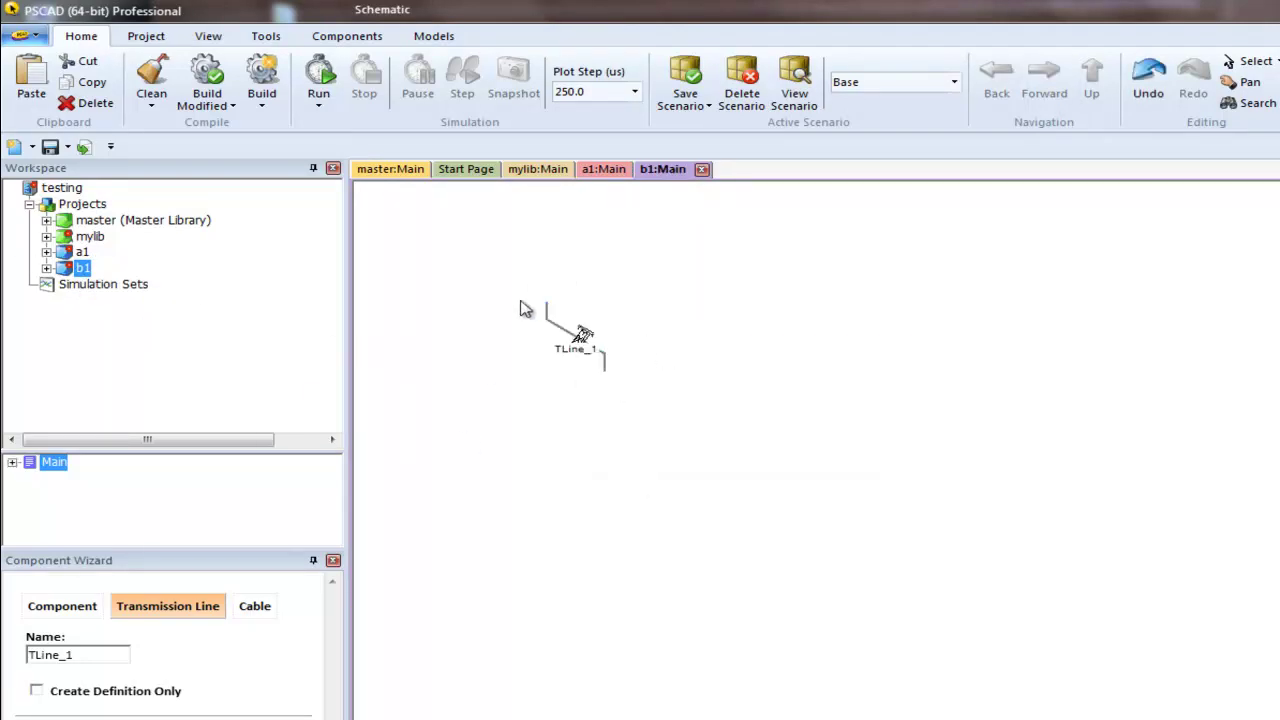
Step: Open the TLine_1 definition in mylib and select its tower cross-section diagram
click(88, 239)
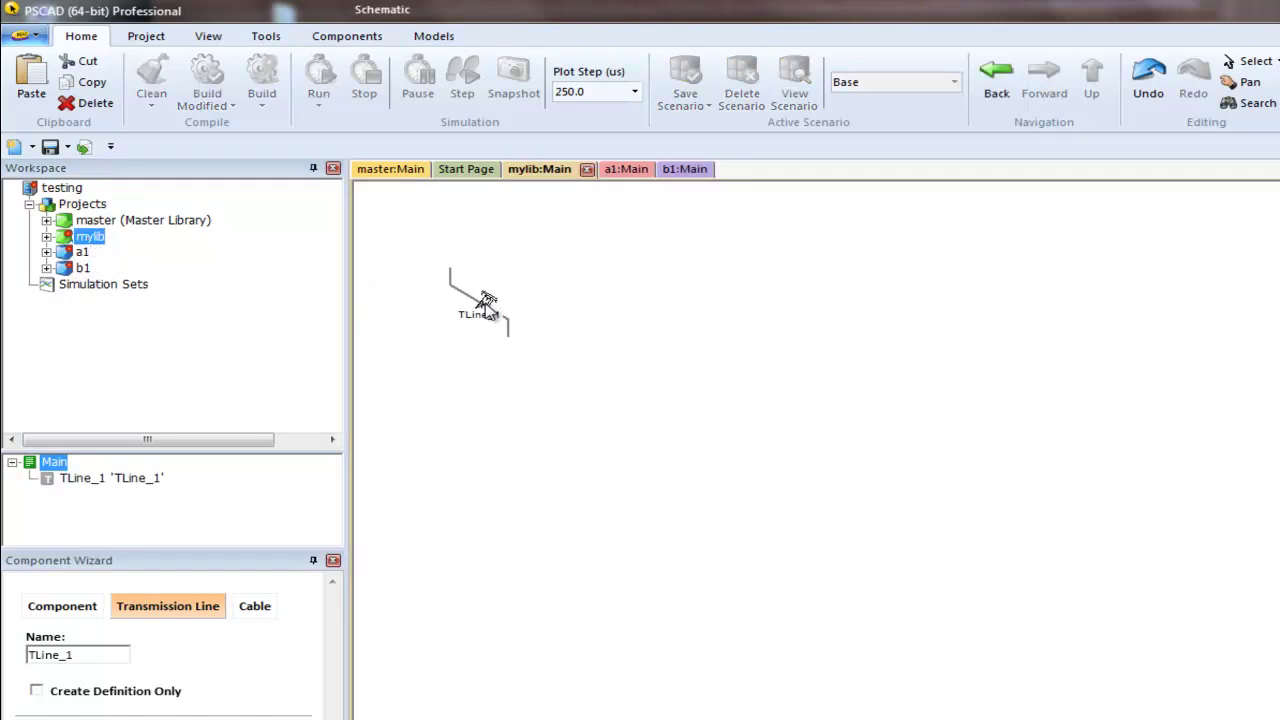
double_click(486, 303)
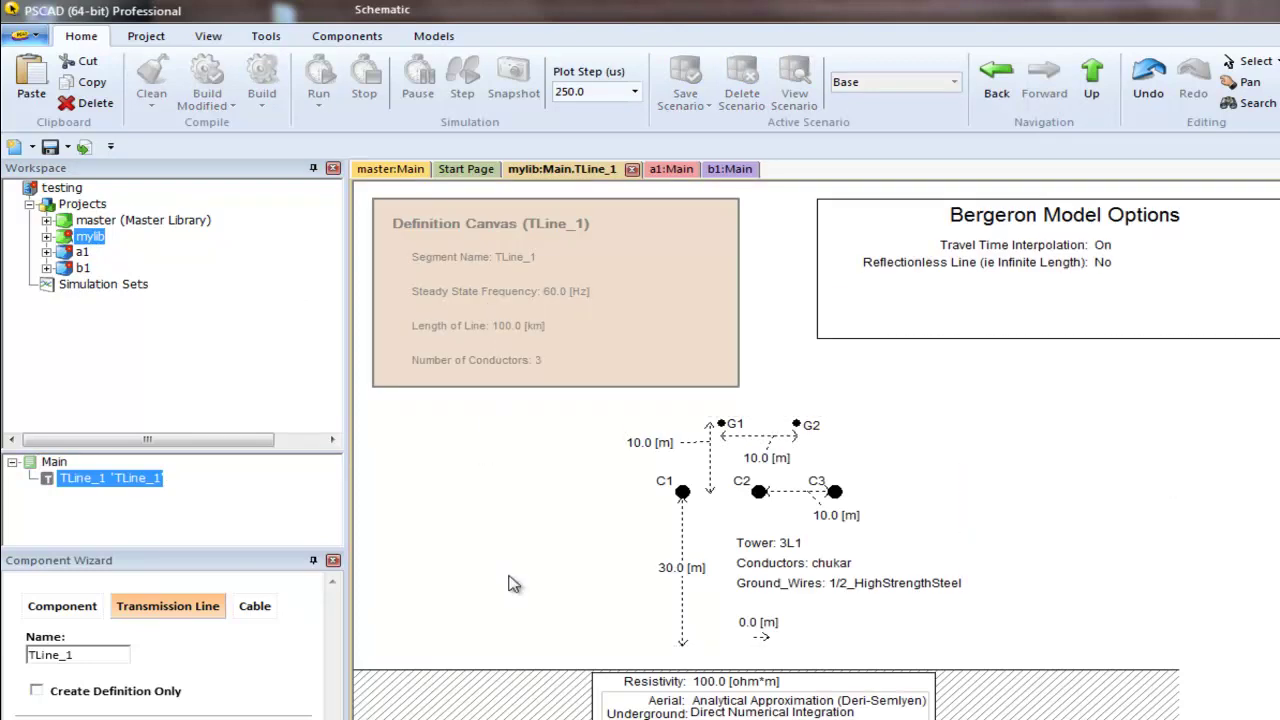
click(636, 434)
Step: Confirm TLine_1 sits in cases a1 and b1, then return to mylib's TLine_1 definition
double_click(82, 253)
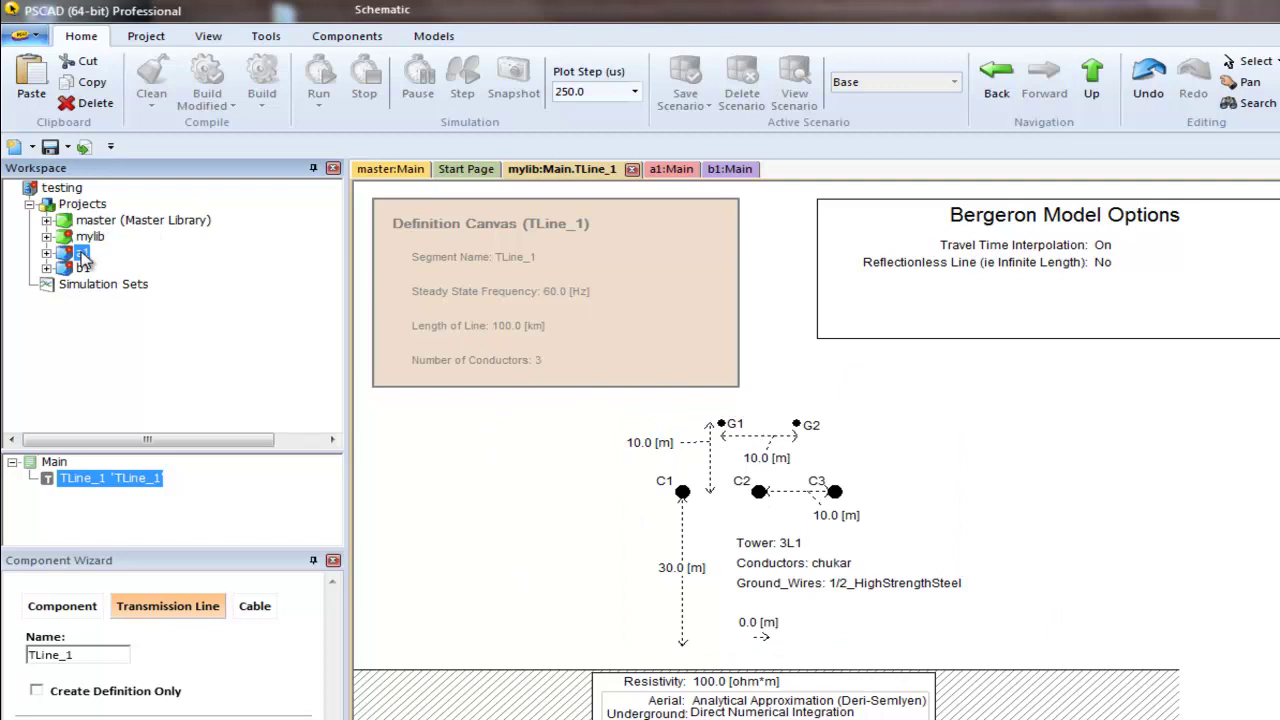
double_click(82, 268)
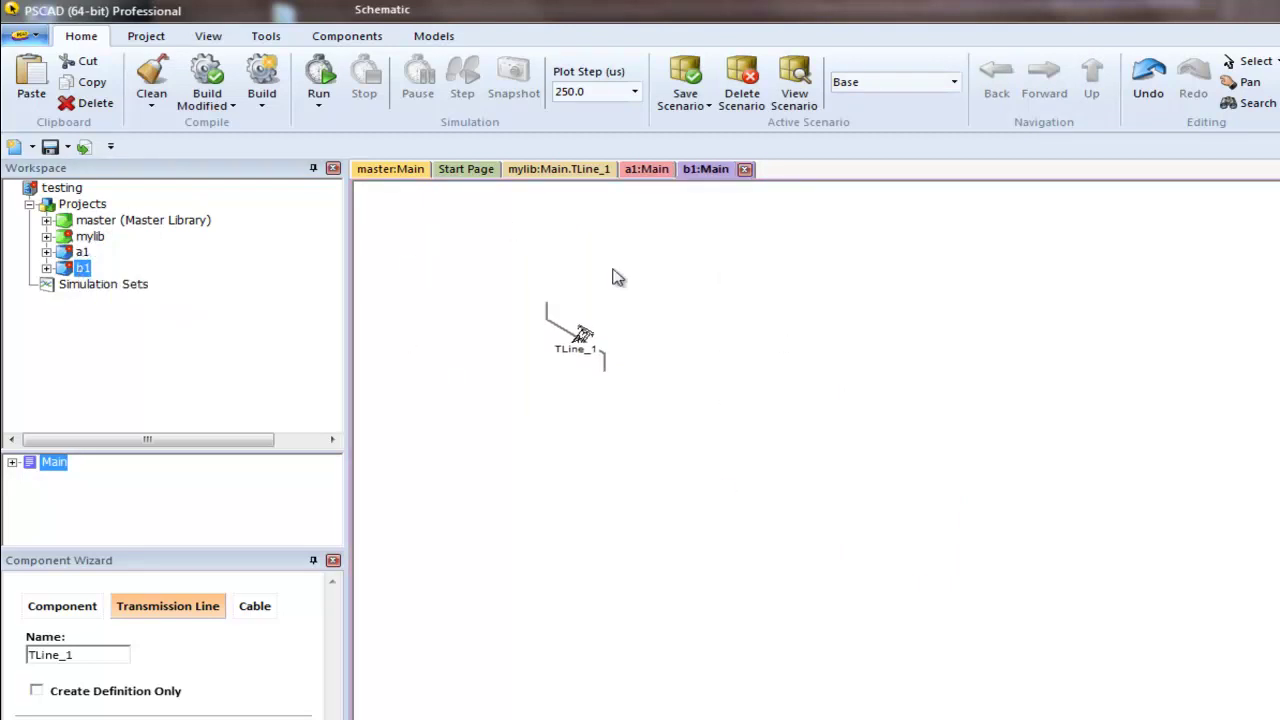
double_click(92, 237)
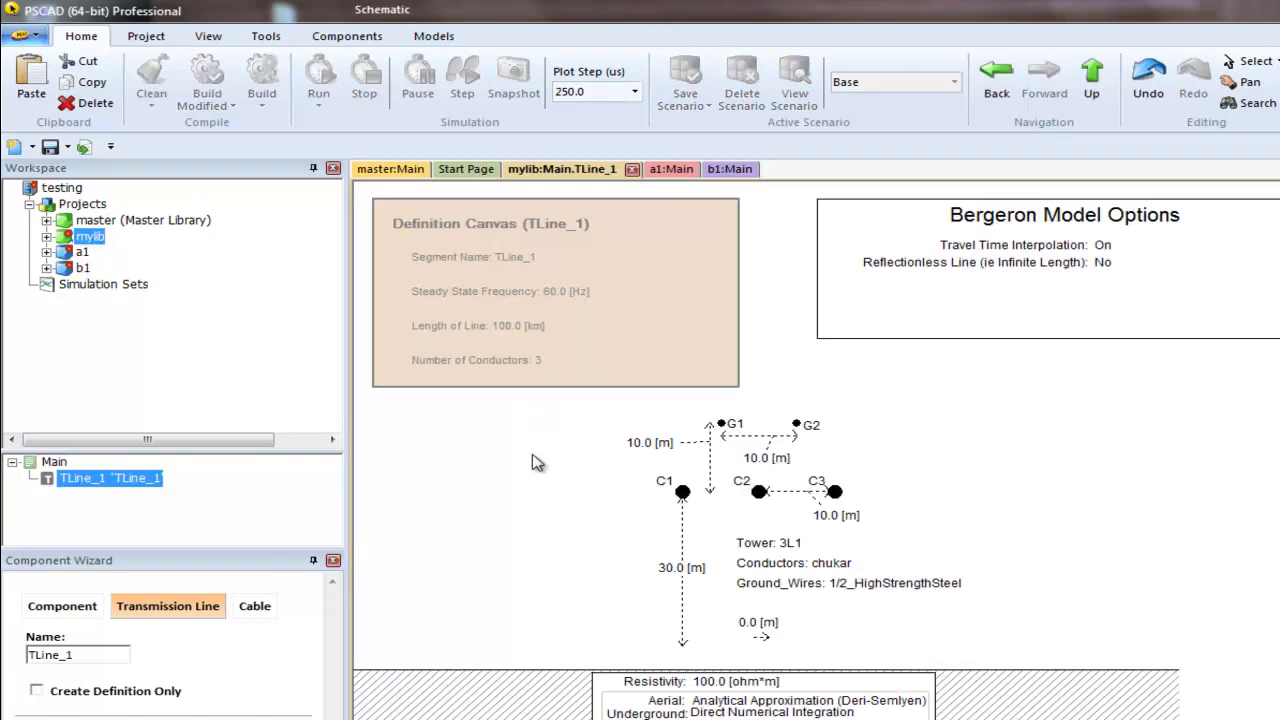